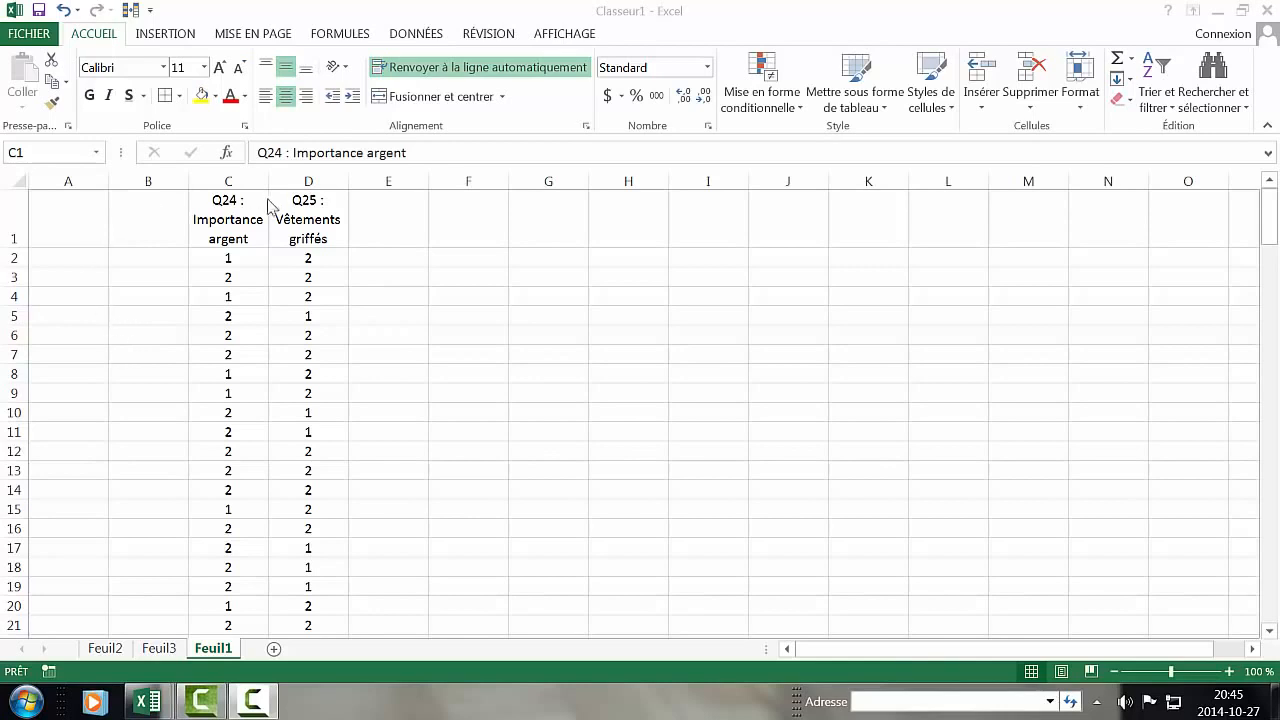
Step: Examine the Q24 : Importance argent and Q25 : Vêtements griffés columns of coded survey answers
{"action": "left_click", "coordinate": [237, 176]}
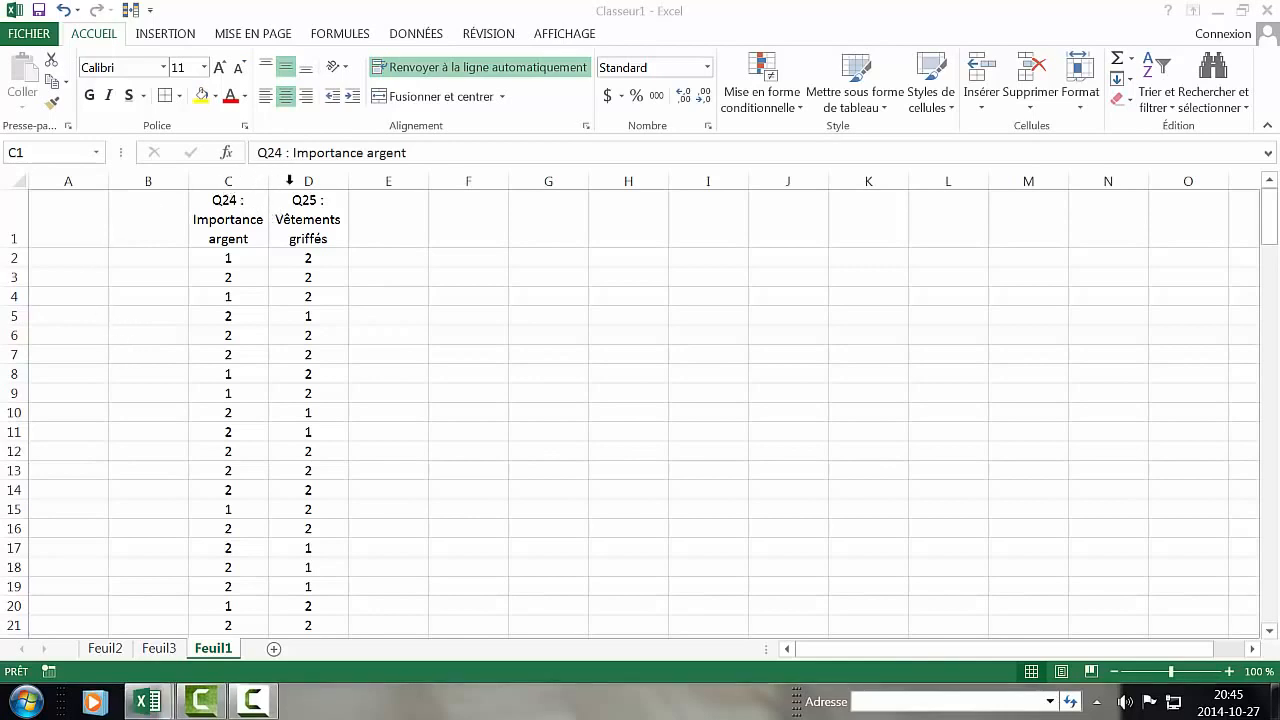
{"action": "left_click", "coordinate": [310, 205]}
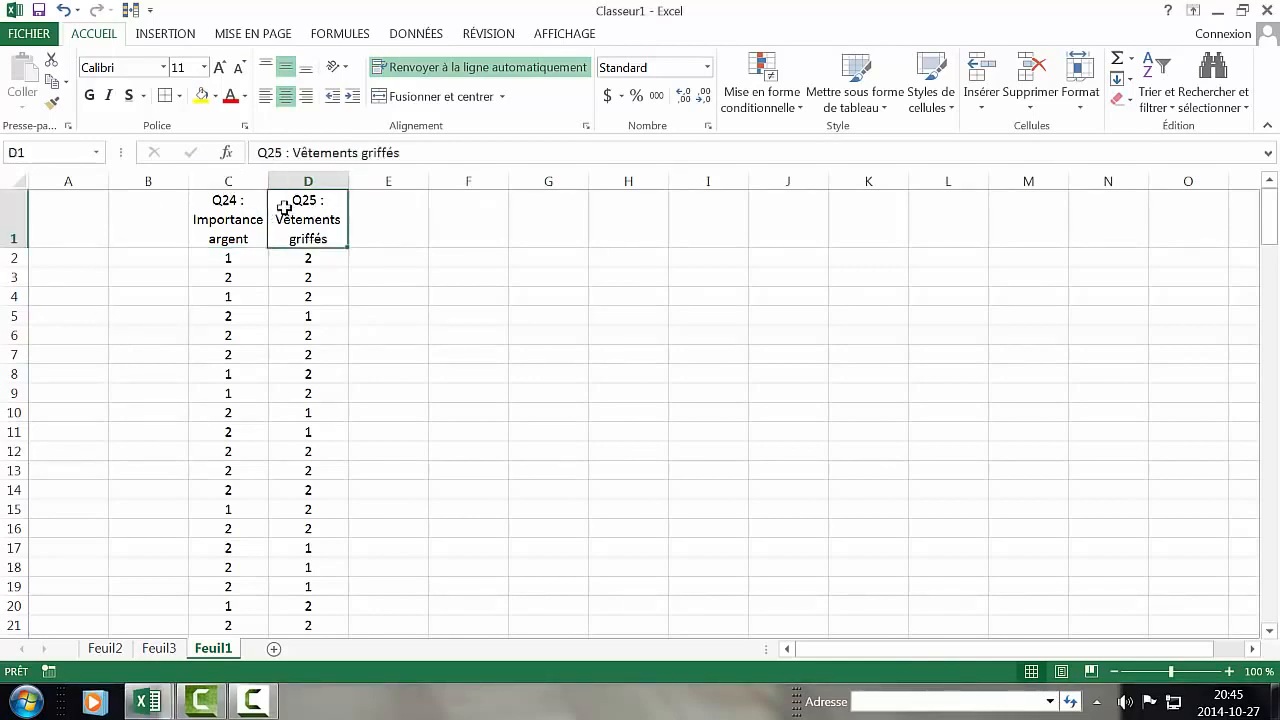
{"action": "left_click", "coordinate": [238, 181]}
{"action": "left_click", "coordinate": [292, 181]}
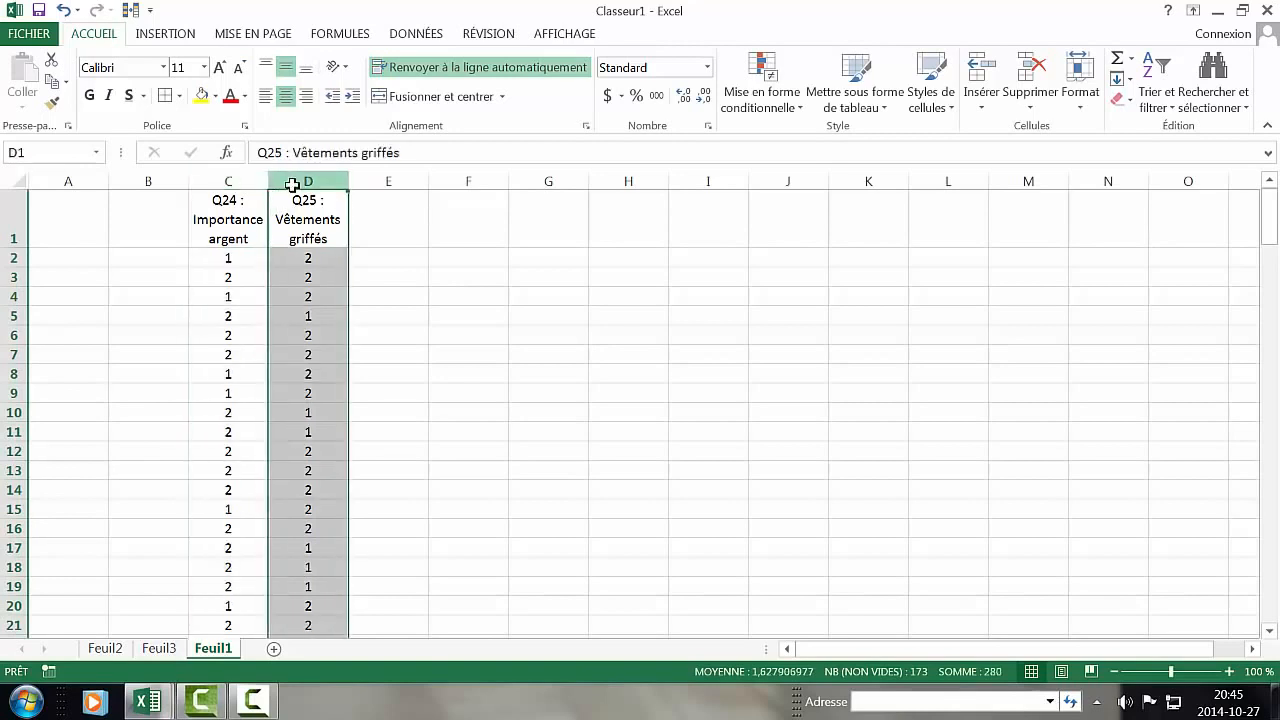
{"action": "left_click", "coordinate": [228, 181]}
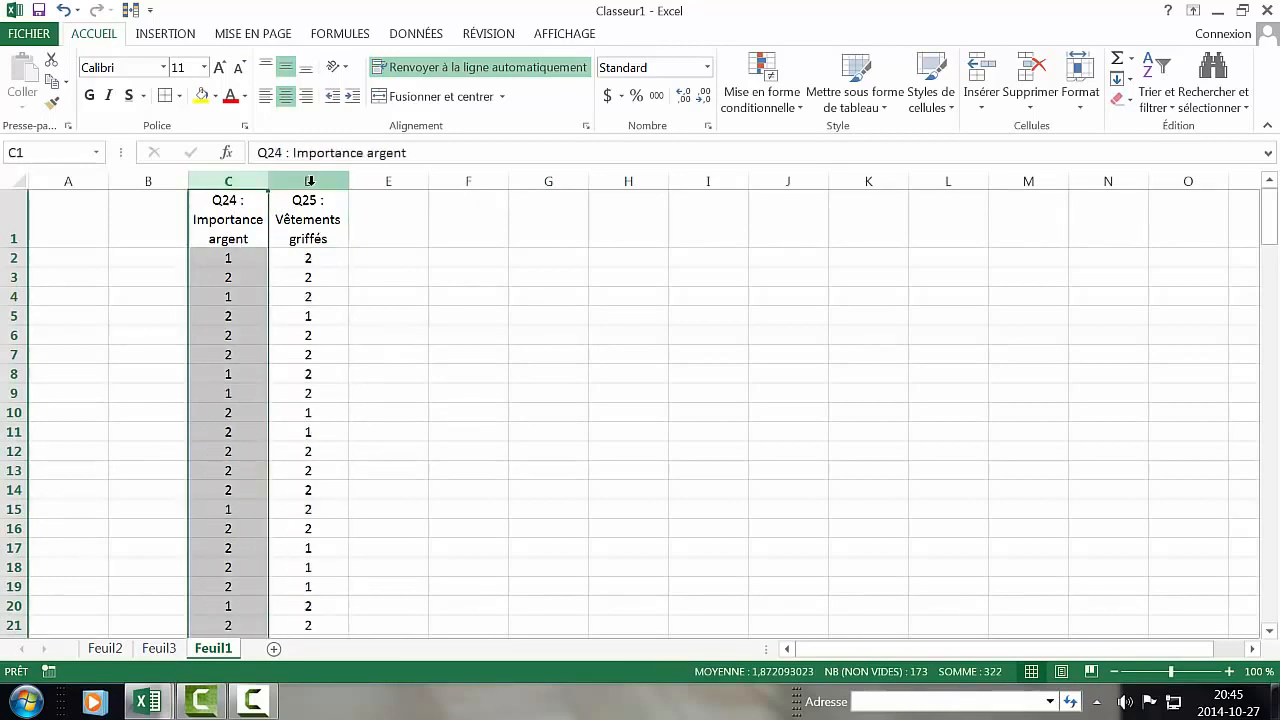
{"action": "left_click", "coordinate": [311, 185]}
{"action": "left_click", "coordinate": [249, 184]}
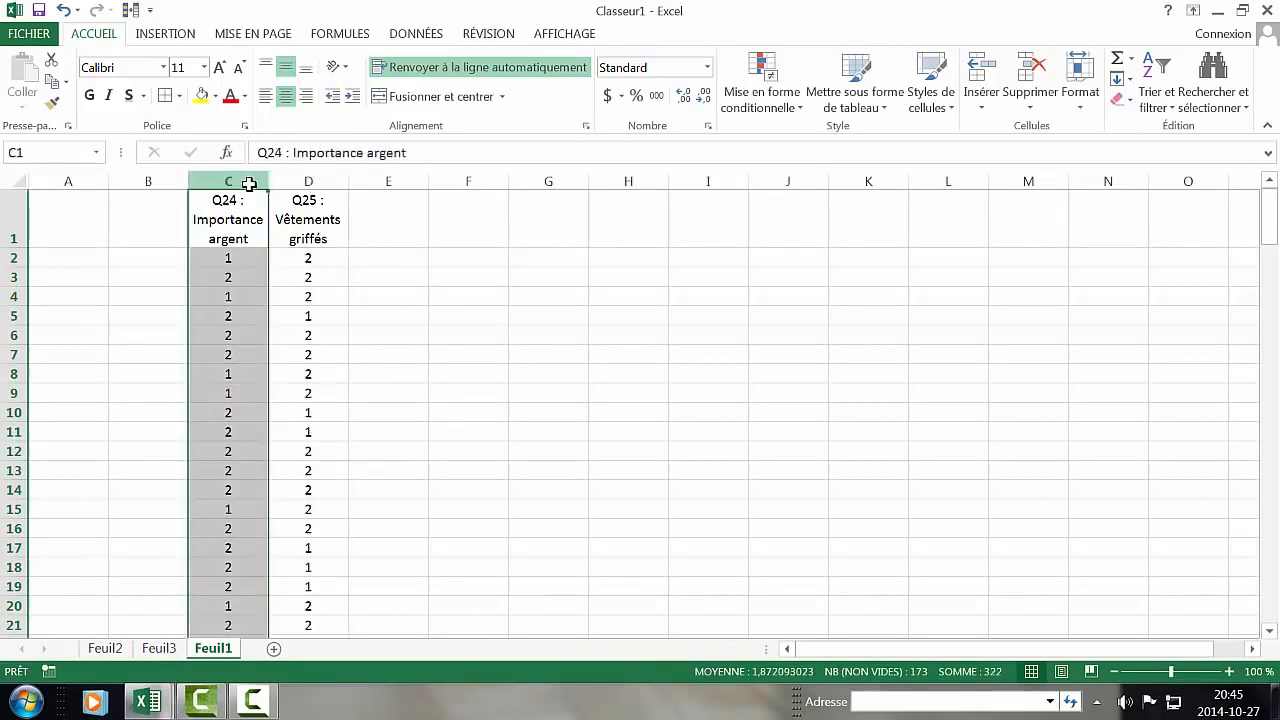
{"action": "left_click", "coordinate": [290, 184]}
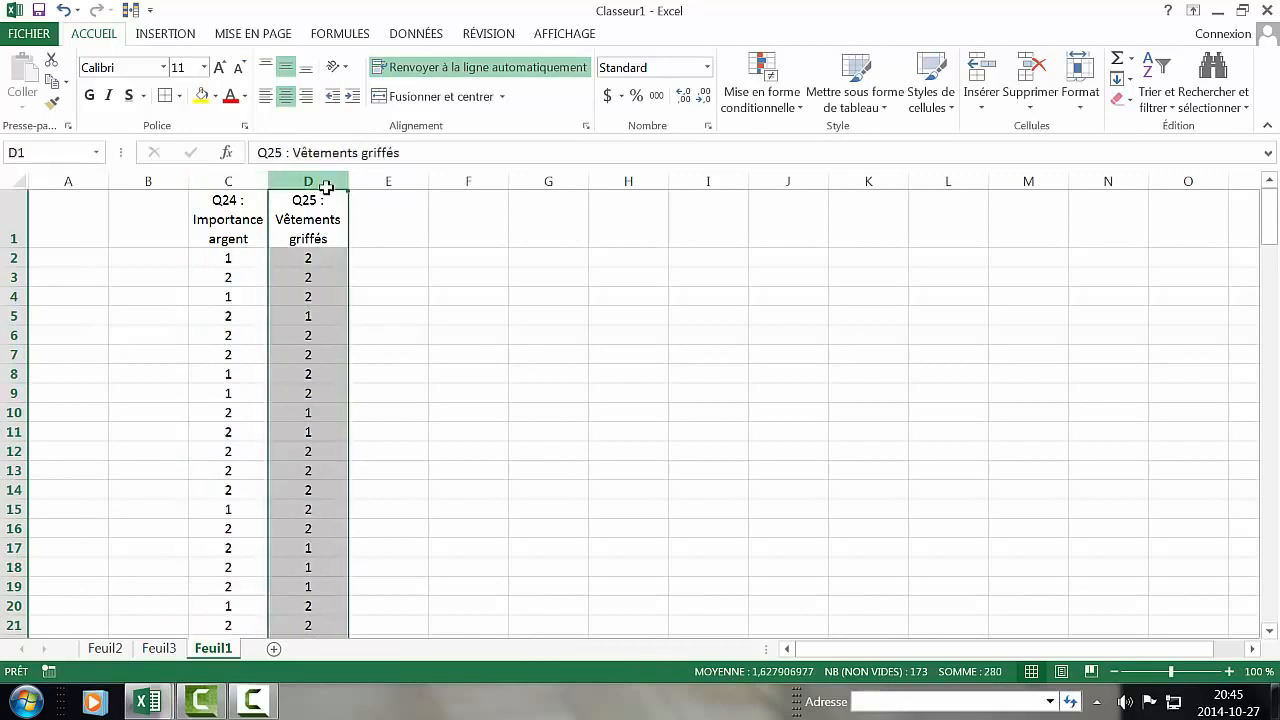
{"action": "left_click", "coordinate": [227, 184]}
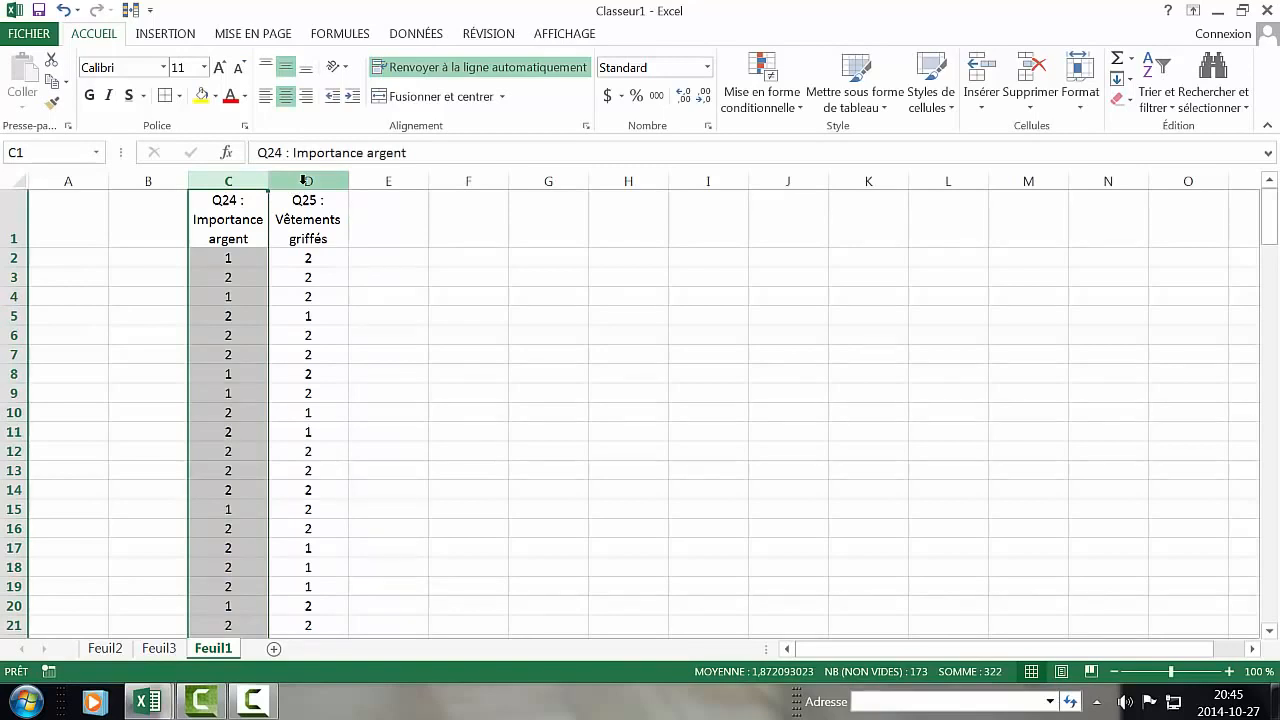
Step: Switch to the Sondage_MQ_A14.xlsx workbook, undo its empty pivot table and delete the Feuil3 sheet
{"action": "left_click", "coordinate": [148, 703]}
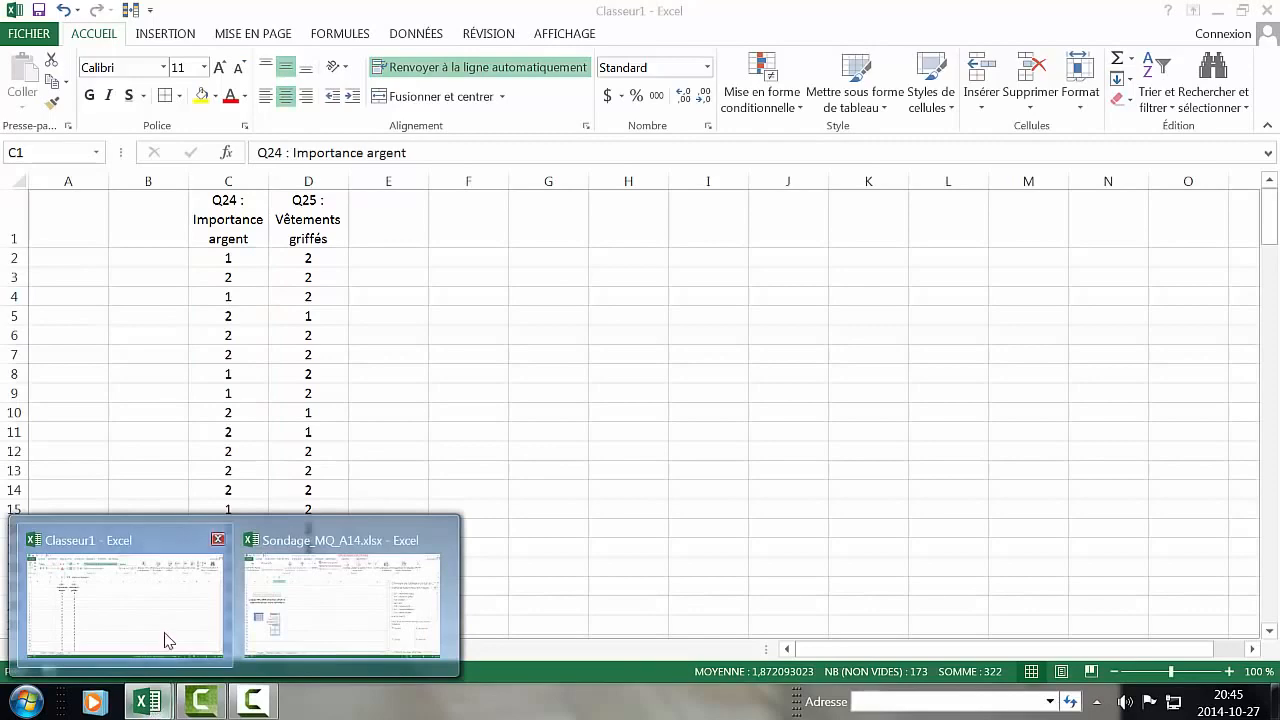
{"action": "left_click", "coordinate": [262, 615]}
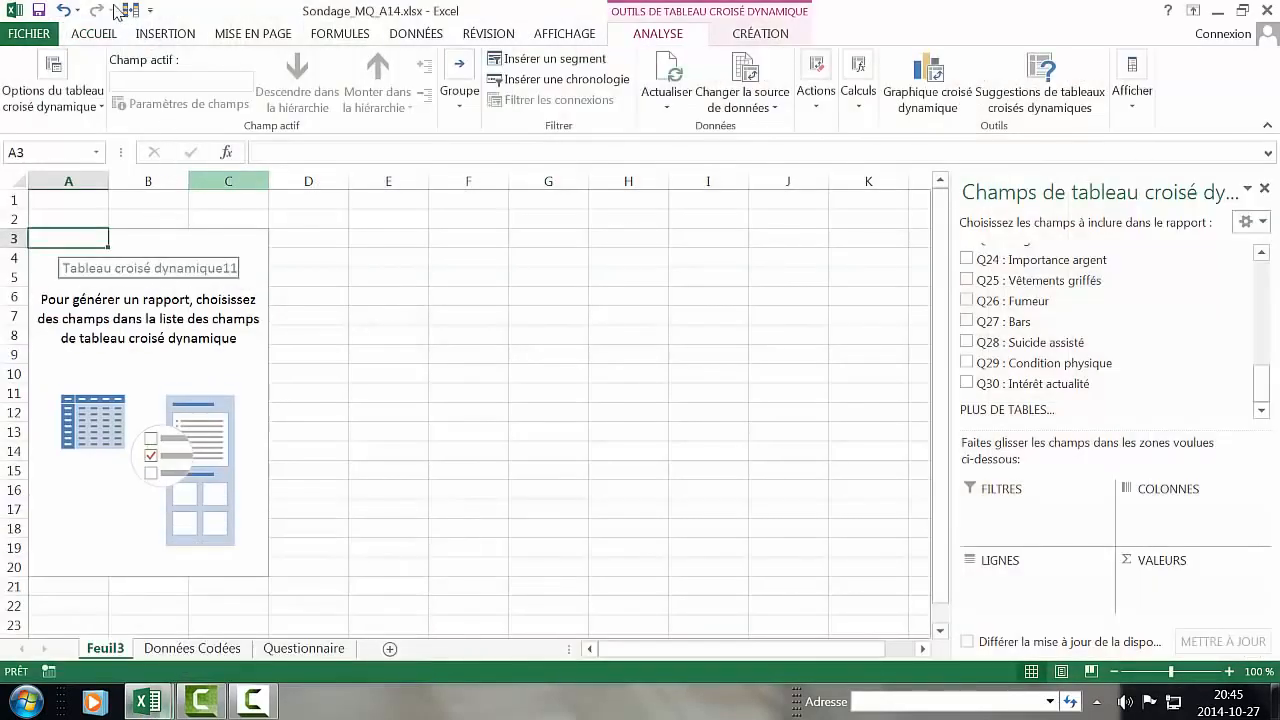
{"action": "left_click", "coordinate": [63, 12]}
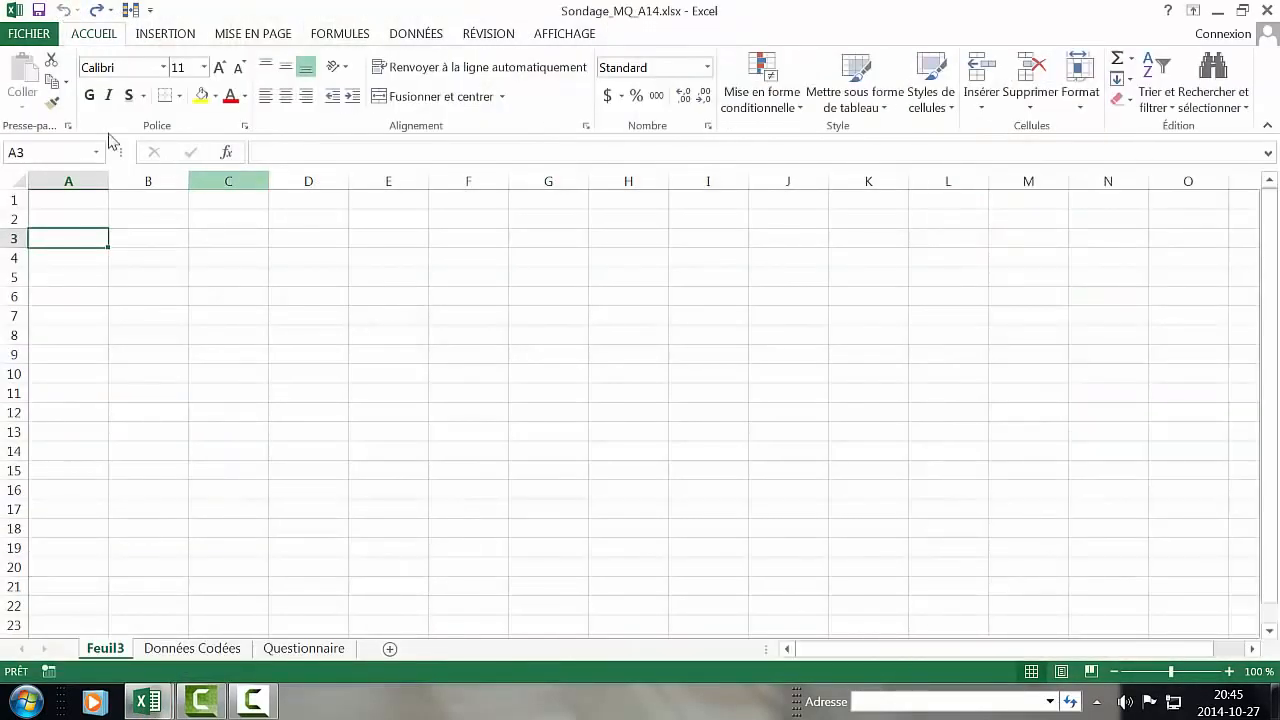
{"action": "right_click", "coordinate": [121, 652]}
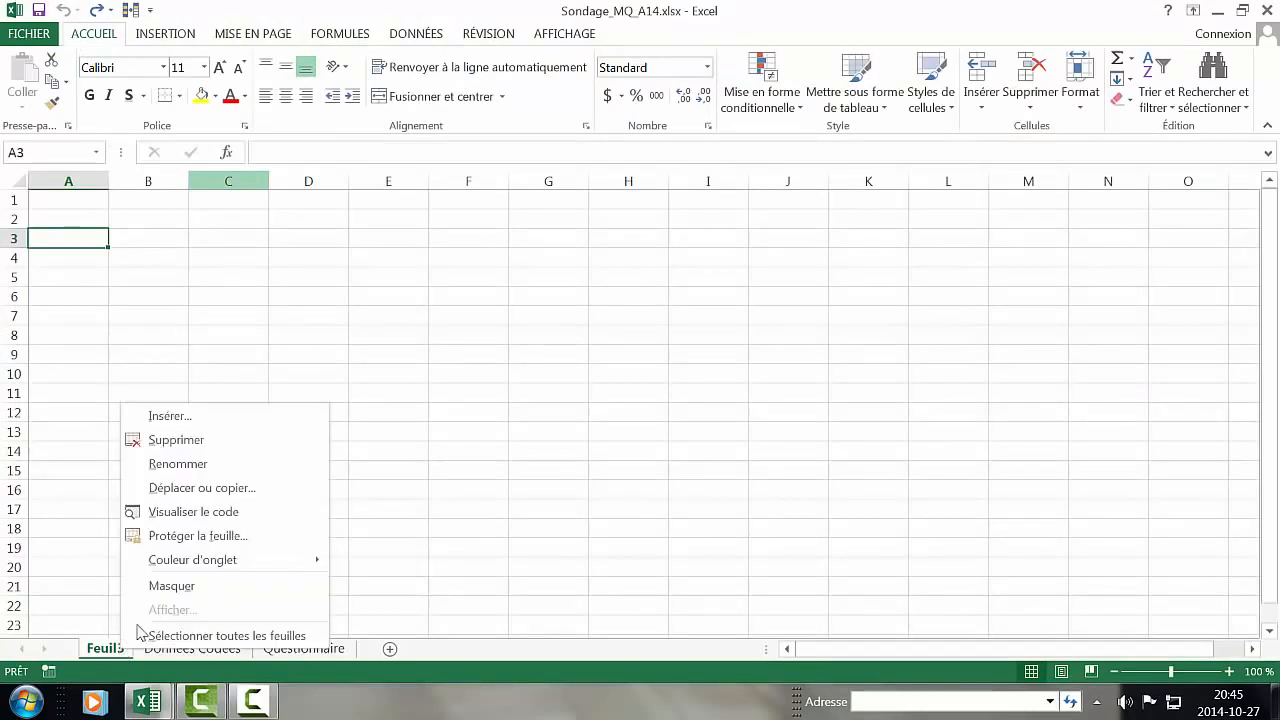
{"action": "left_click", "coordinate": [178, 441]}
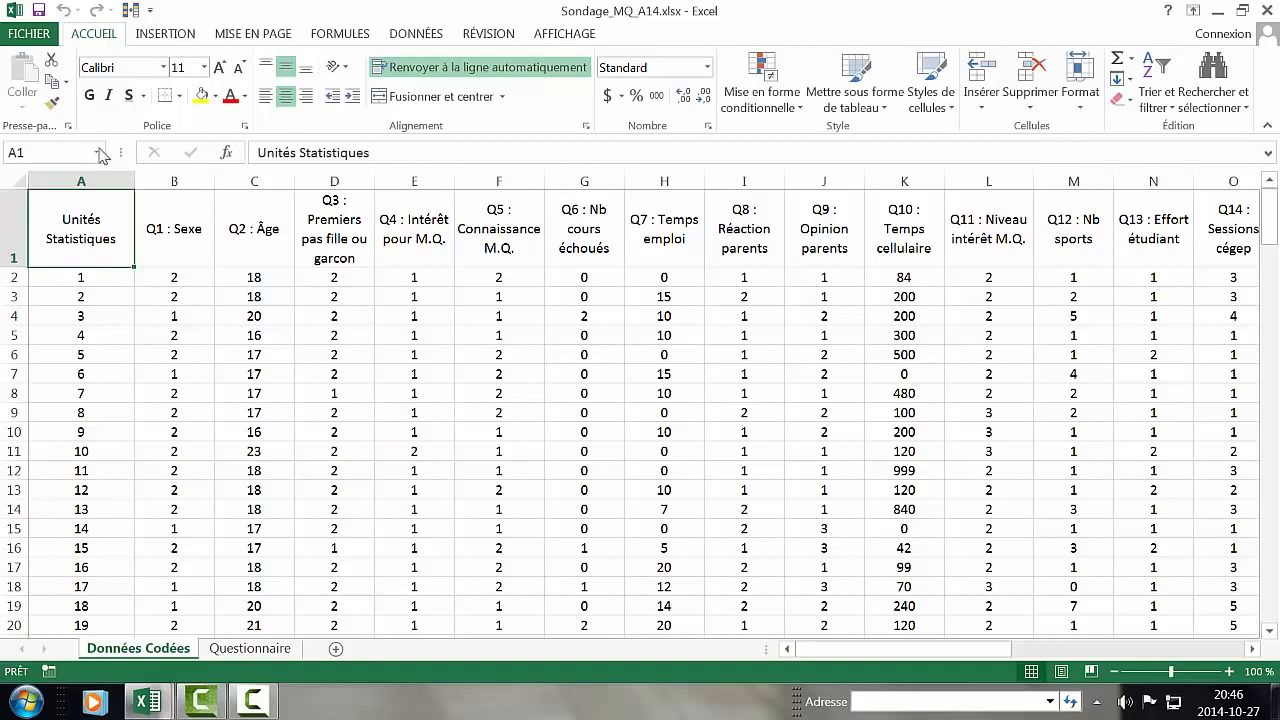
Step: Insert a pivot table on a new worksheet from the full Données Codées range $A$1:$AE$173
{"action": "left_click", "coordinate": [166, 34]}
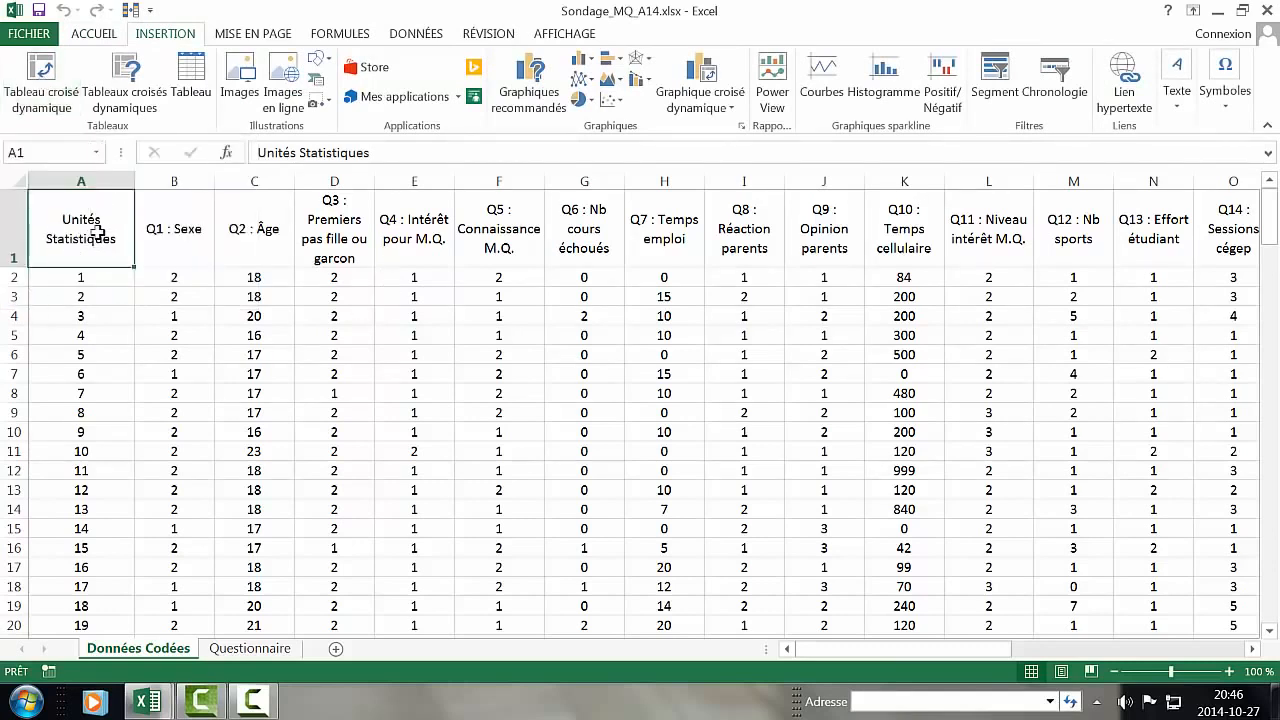
{"action": "left_click", "coordinate": [40, 80]}
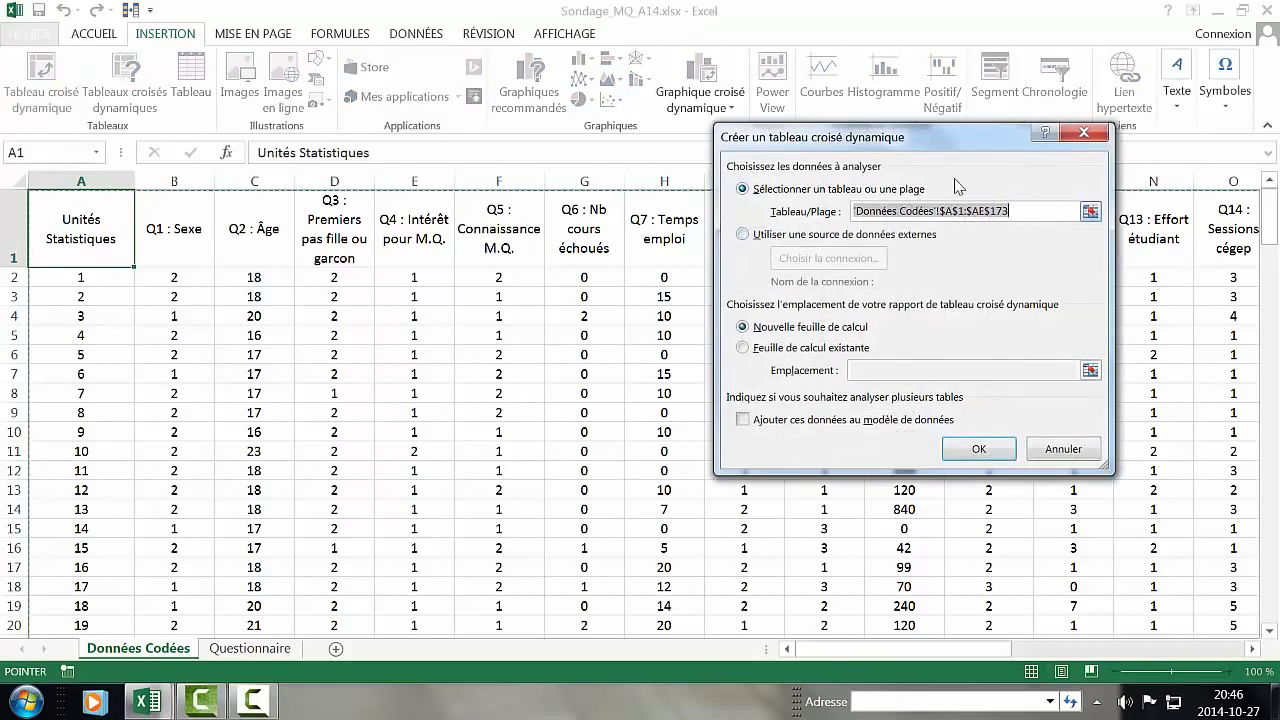
{"action": "left_click", "coordinate": [980, 449]}
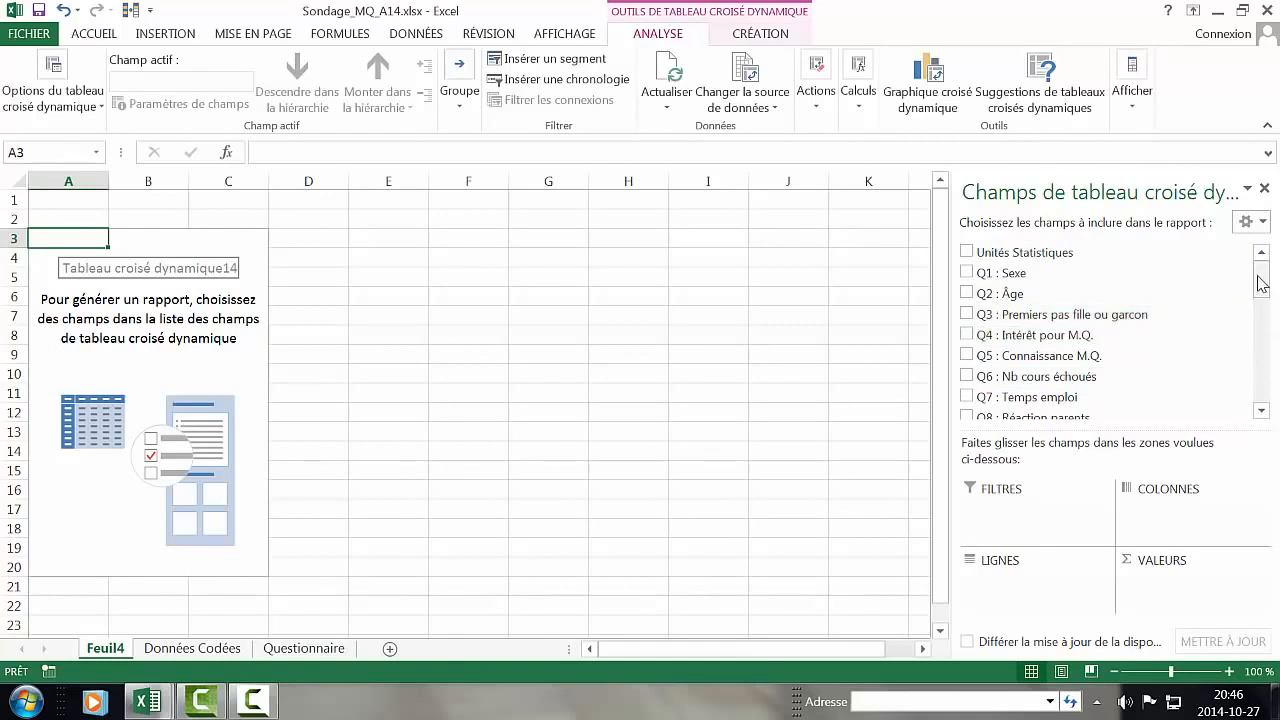
{"action": "mouse_move", "coordinate": [1261, 284]}
{"action": "left_mouse_down"}
{"action": "mouse_move", "coordinate": [1259, 394]}
{"action": "mouse_move", "coordinate": [1263, 270]}
{"action": "left_mouse_up"}
Step: Switch to the Classeur1 workbook and clear the column selection on its Feuil1 sheet
{"action": "mouse_move", "coordinate": [172, 690]}
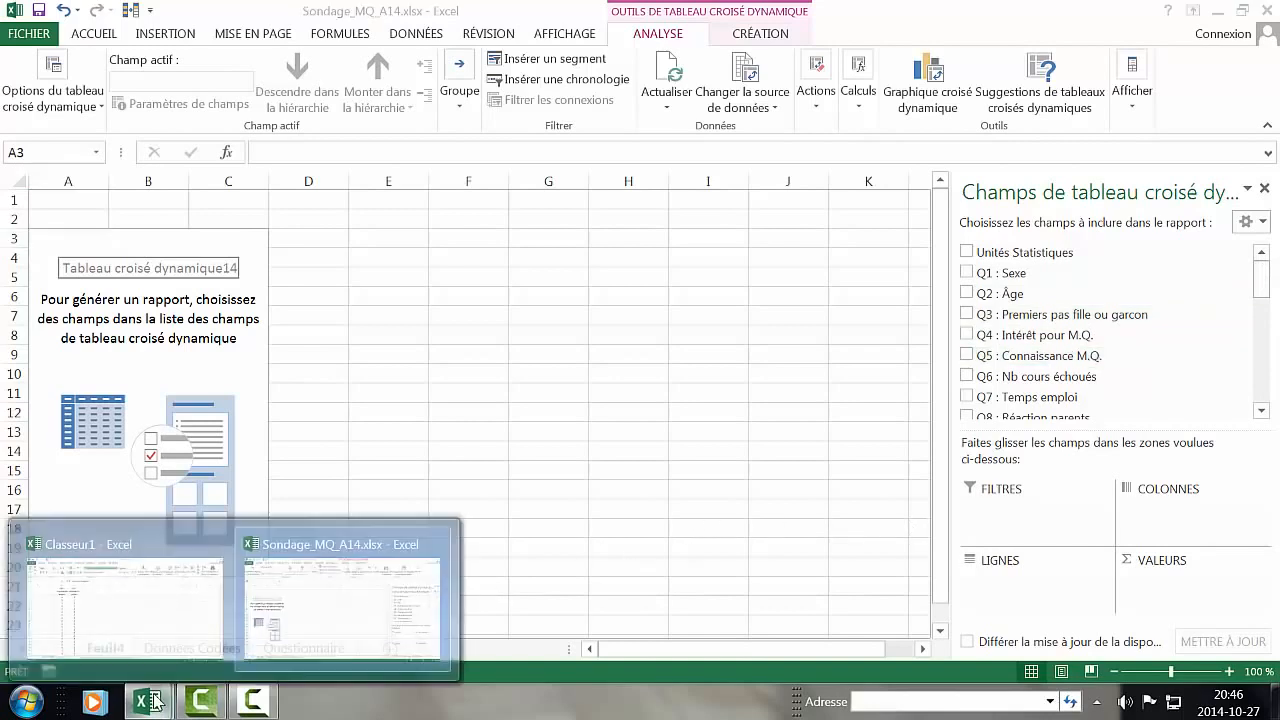
{"action": "left_click", "coordinate": [155, 618]}
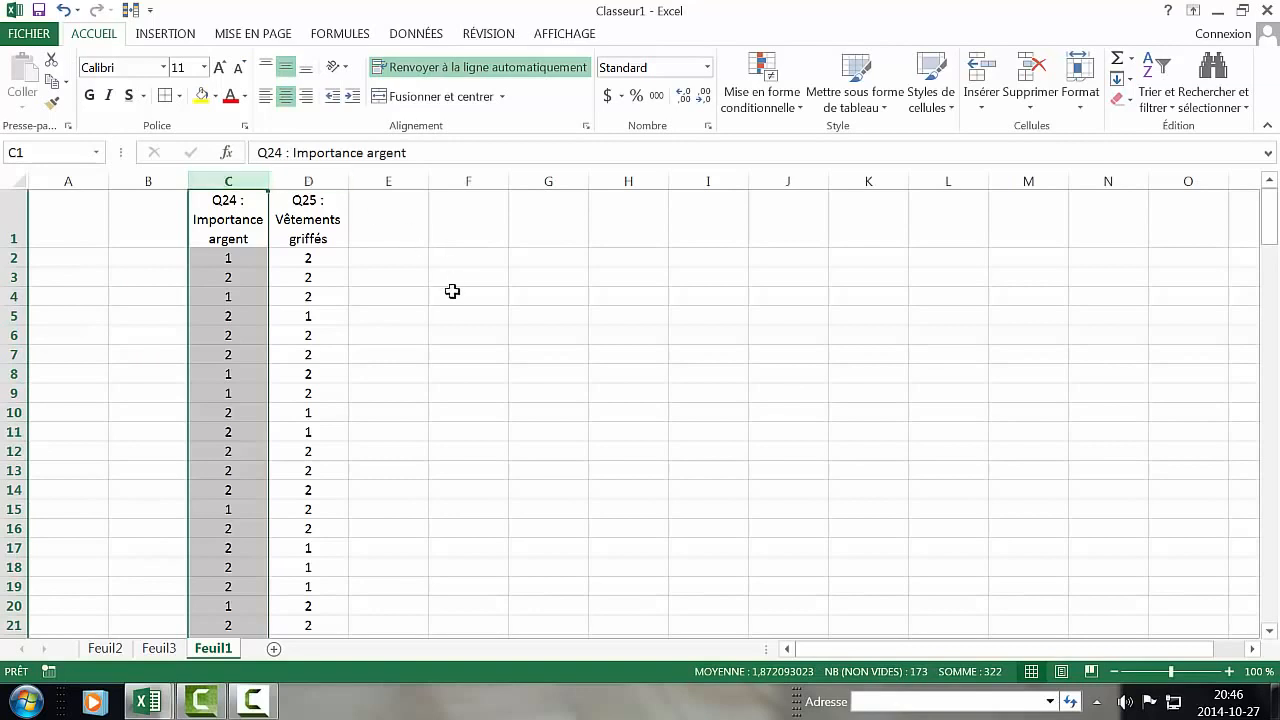
{"action": "left_click", "coordinate": [394, 307]}
Step: Insert a pivot table on a new worksheet from Feuil1!$C$1:$D$173, undo it and return to Feuil1
{"action": "left_click", "coordinate": [237, 213]}
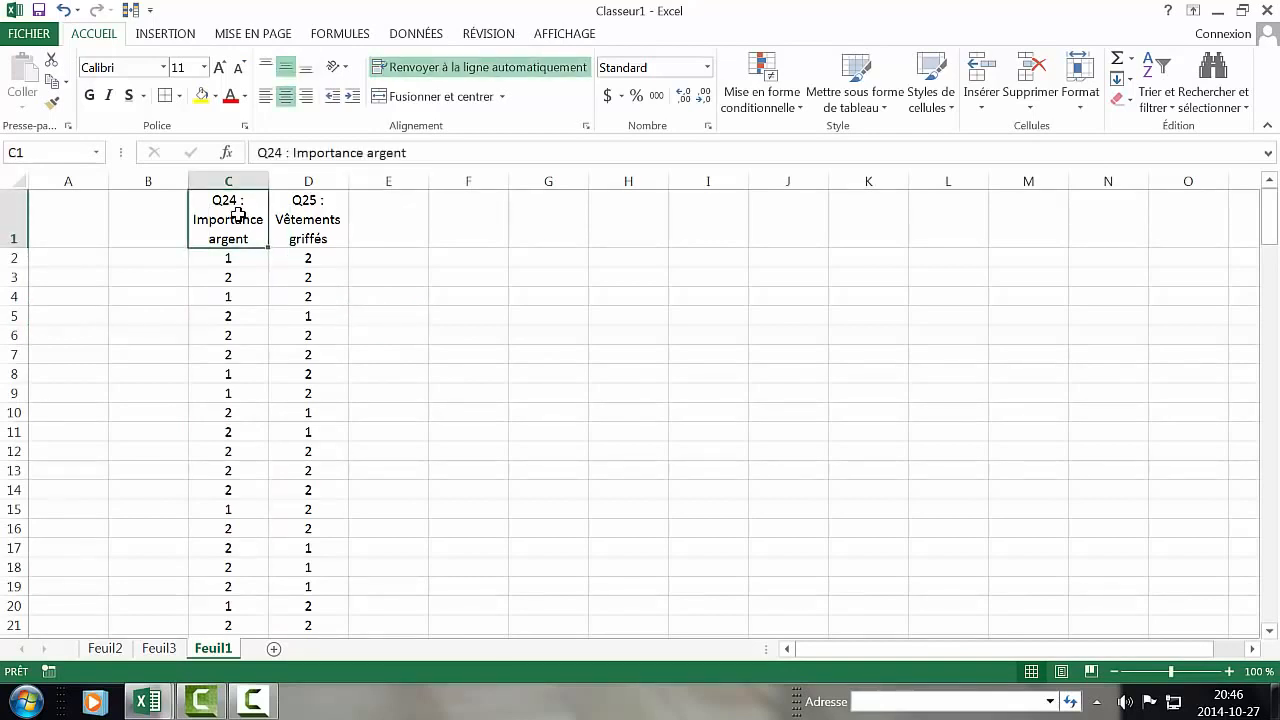
{"action": "left_click", "coordinate": [160, 35]}
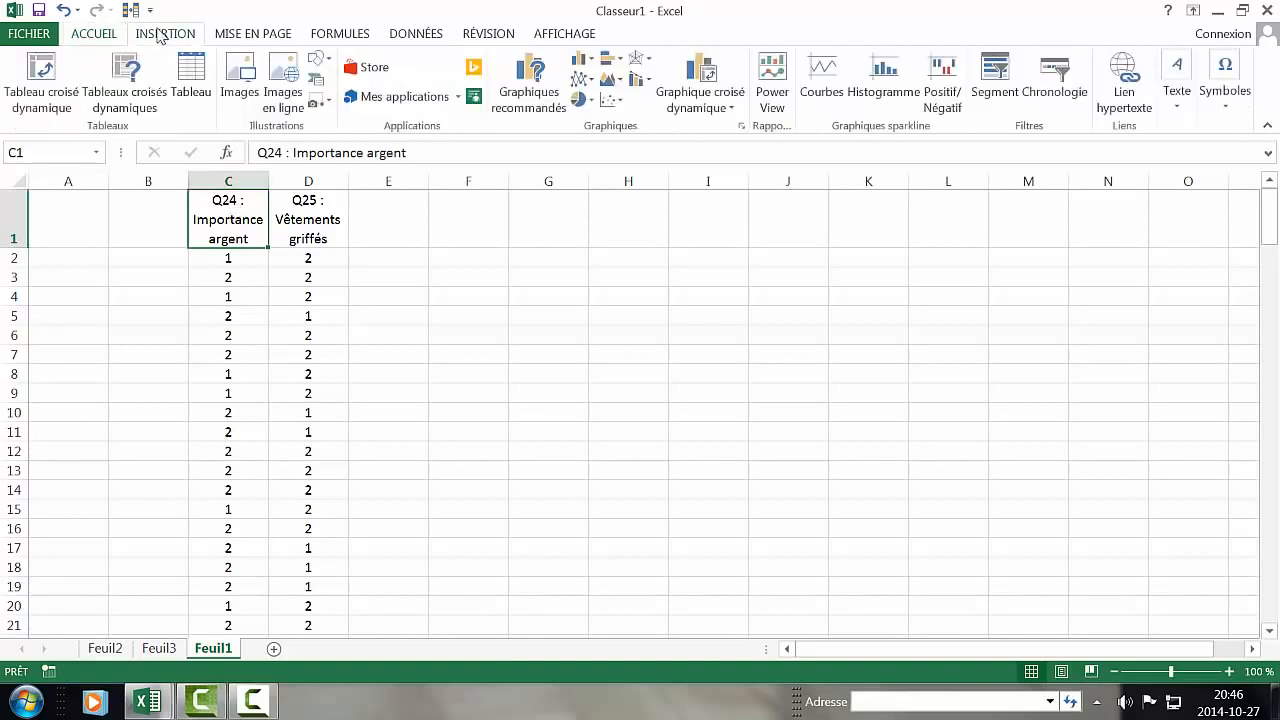
{"action": "left_click", "coordinate": [70, 70]}
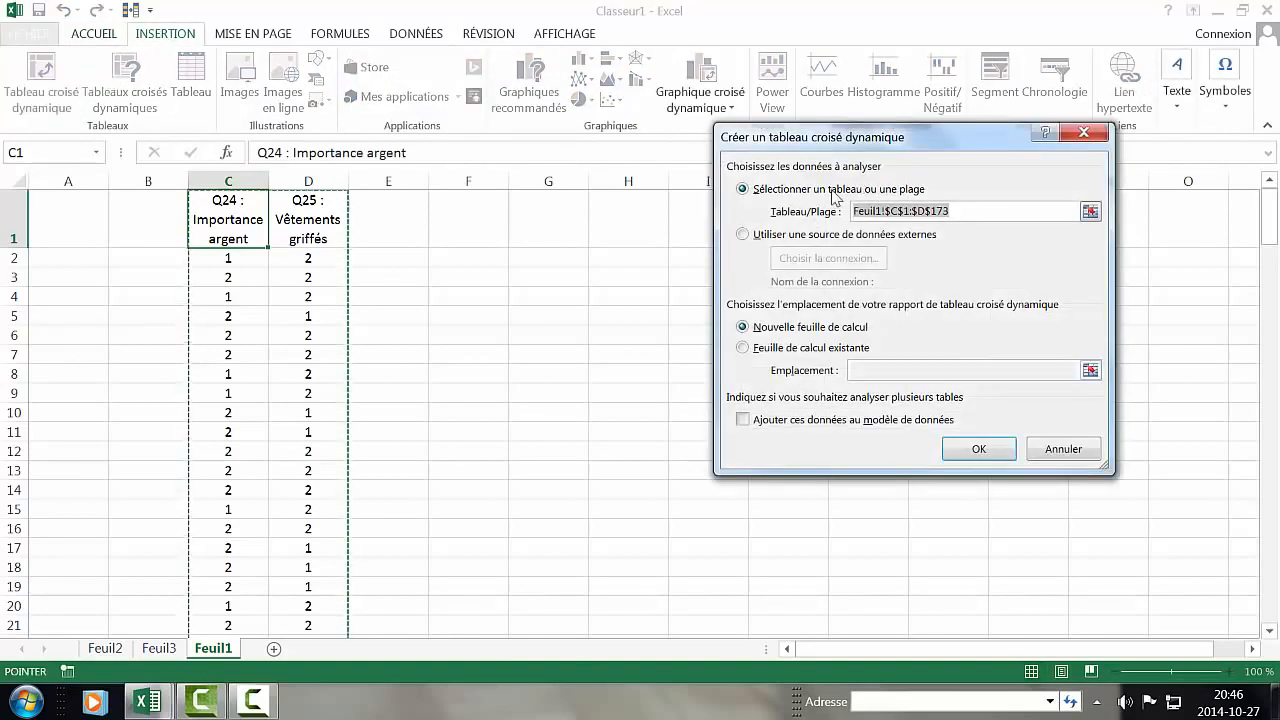
{"action": "left_click", "coordinate": [986, 450]}
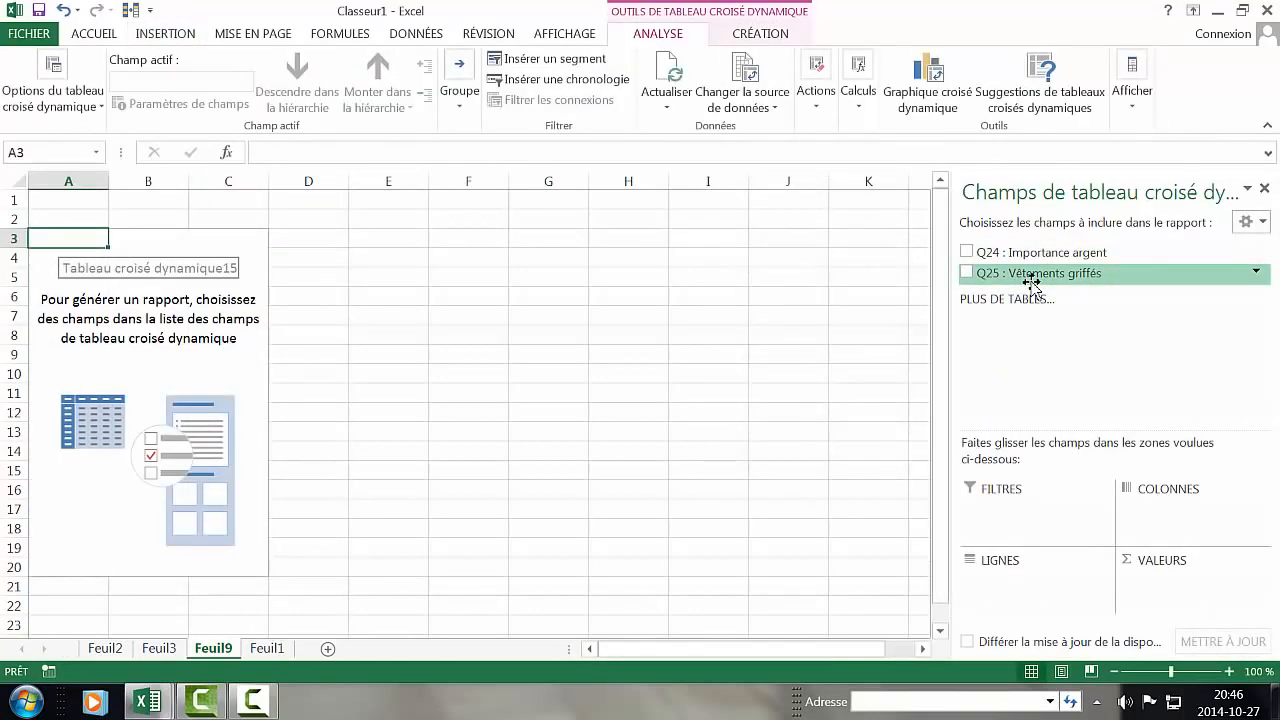
{"action": "left_click", "coordinate": [62, 11]}
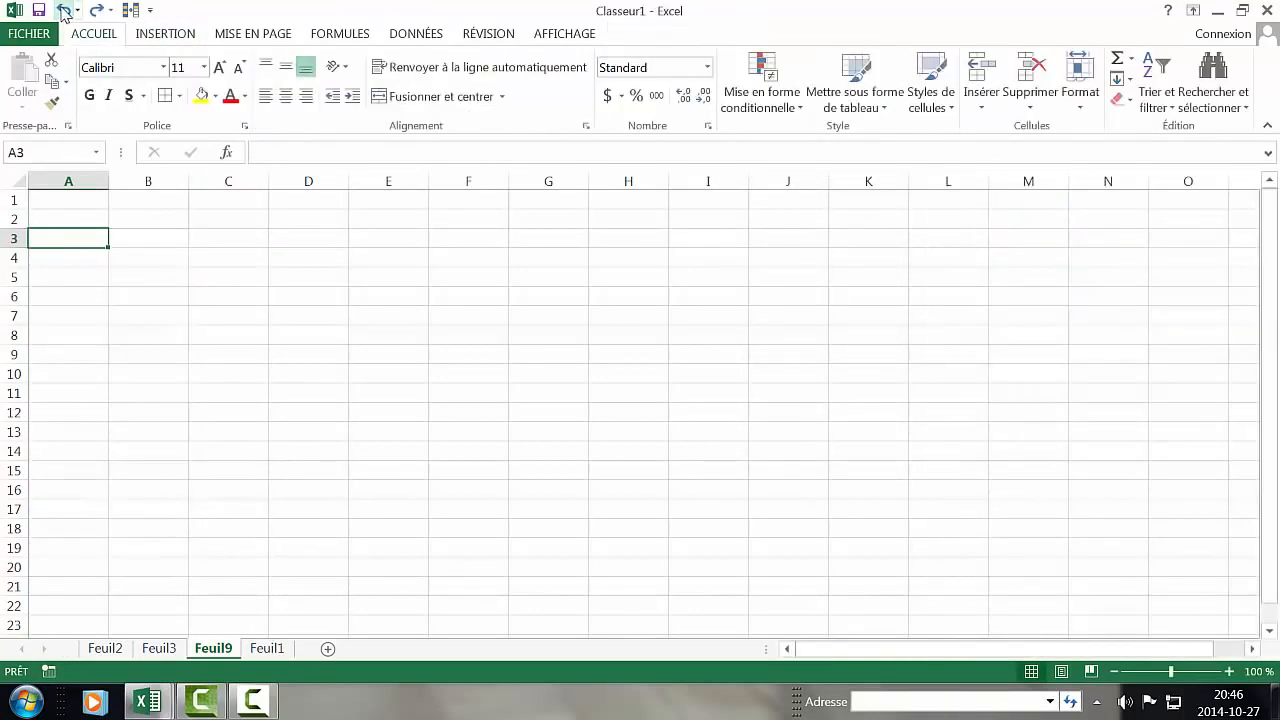
{"action": "left_click", "coordinate": [274, 650]}
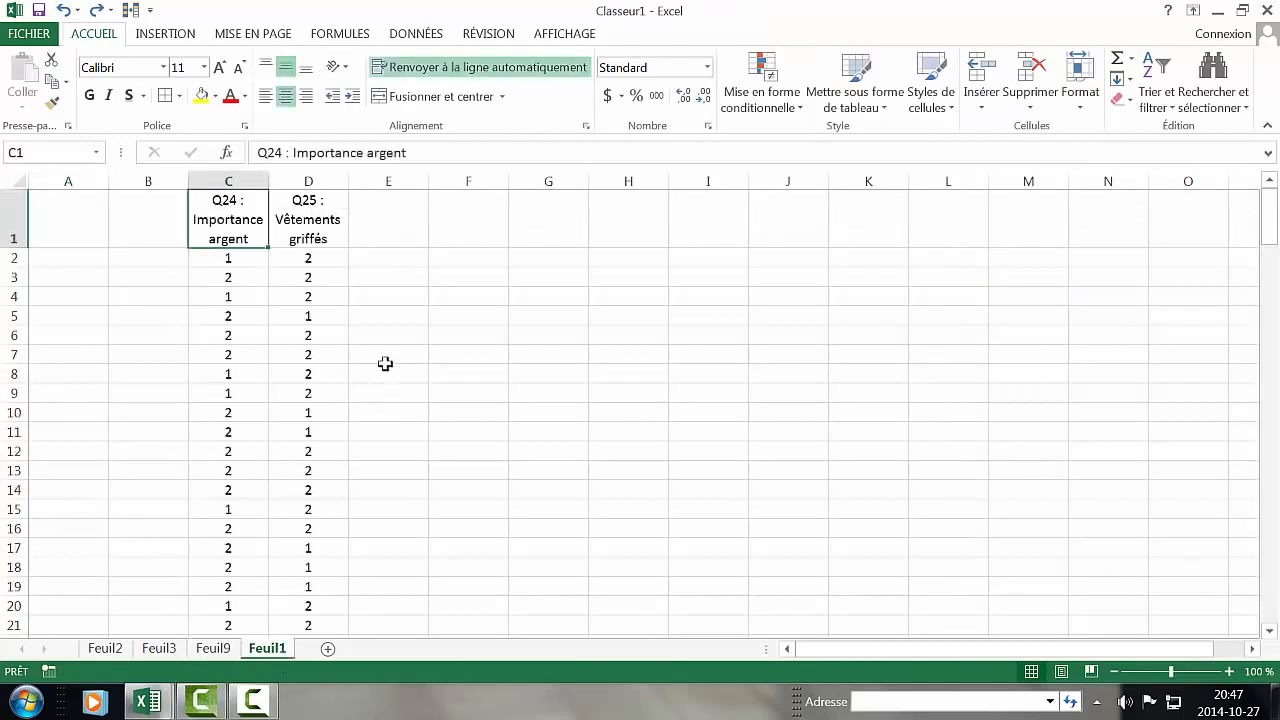
Step: Insert a pivot table on a new worksheet from entire columns Feuil1!$C:$D, undo it and return to Feuil1
{"action": "left_click", "coordinate": [224, 181]}
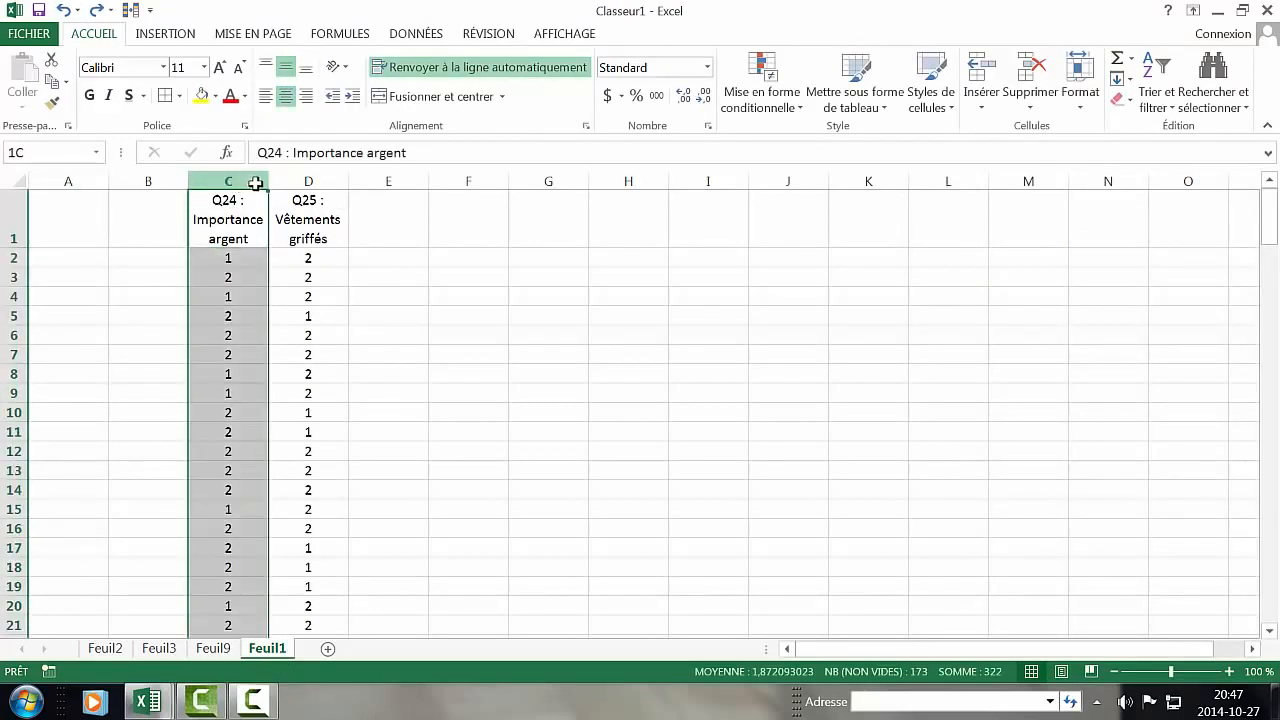
{"action": "left_click_drag", "start_coordinate": [260, 183], "coordinate": [312, 185]}
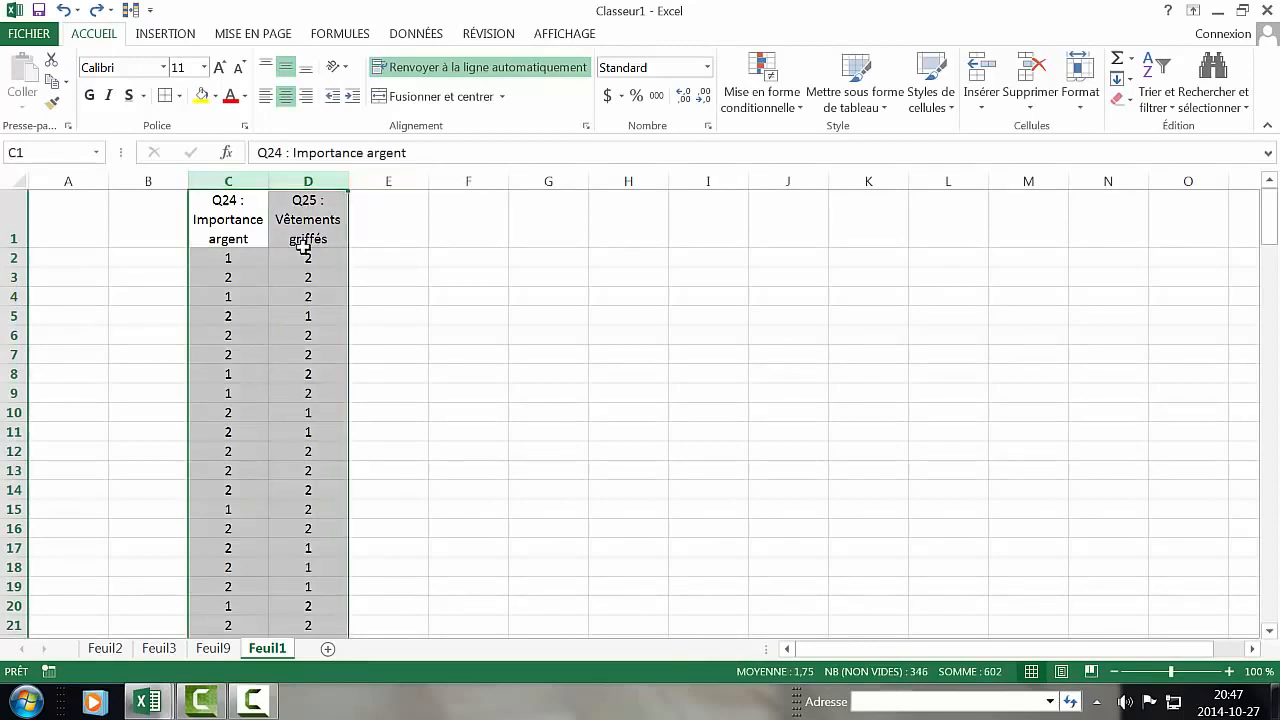
{"action": "left_click", "coordinate": [170, 34]}
{"action": "left_click", "coordinate": [30, 75]}
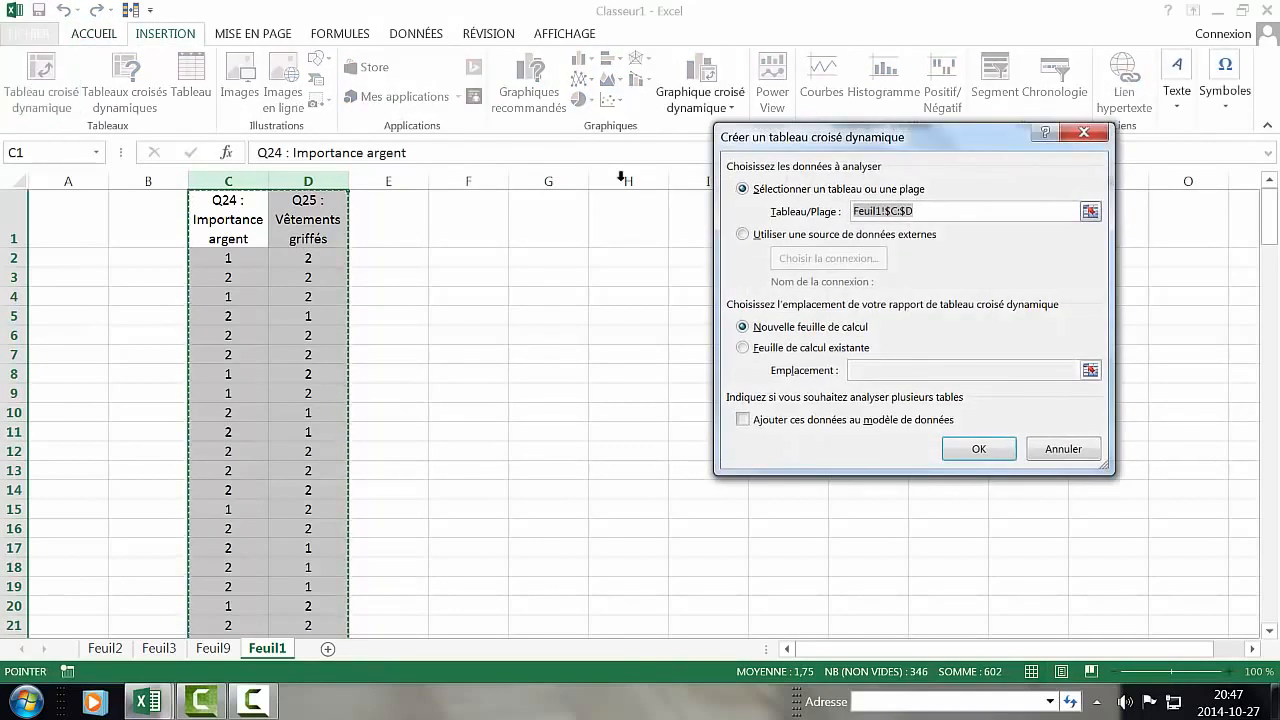
{"action": "left_click", "coordinate": [979, 448]}
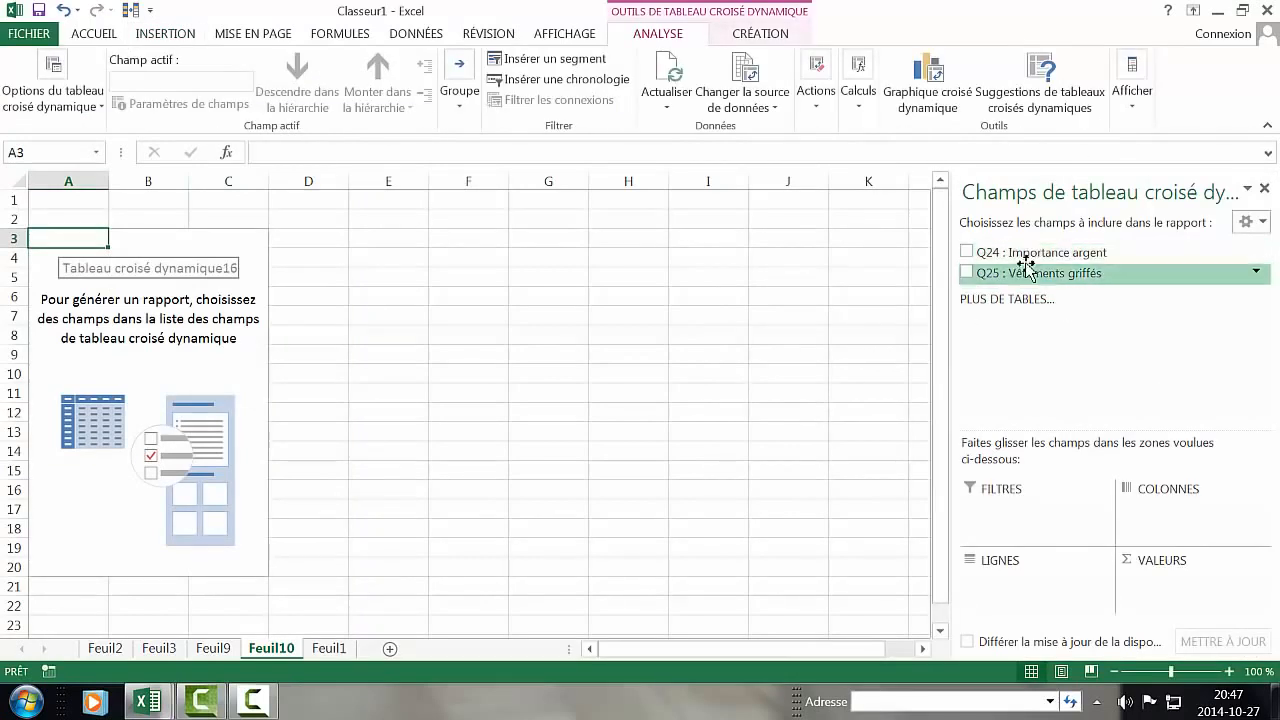
{"action": "left_click", "coordinate": [62, 12]}
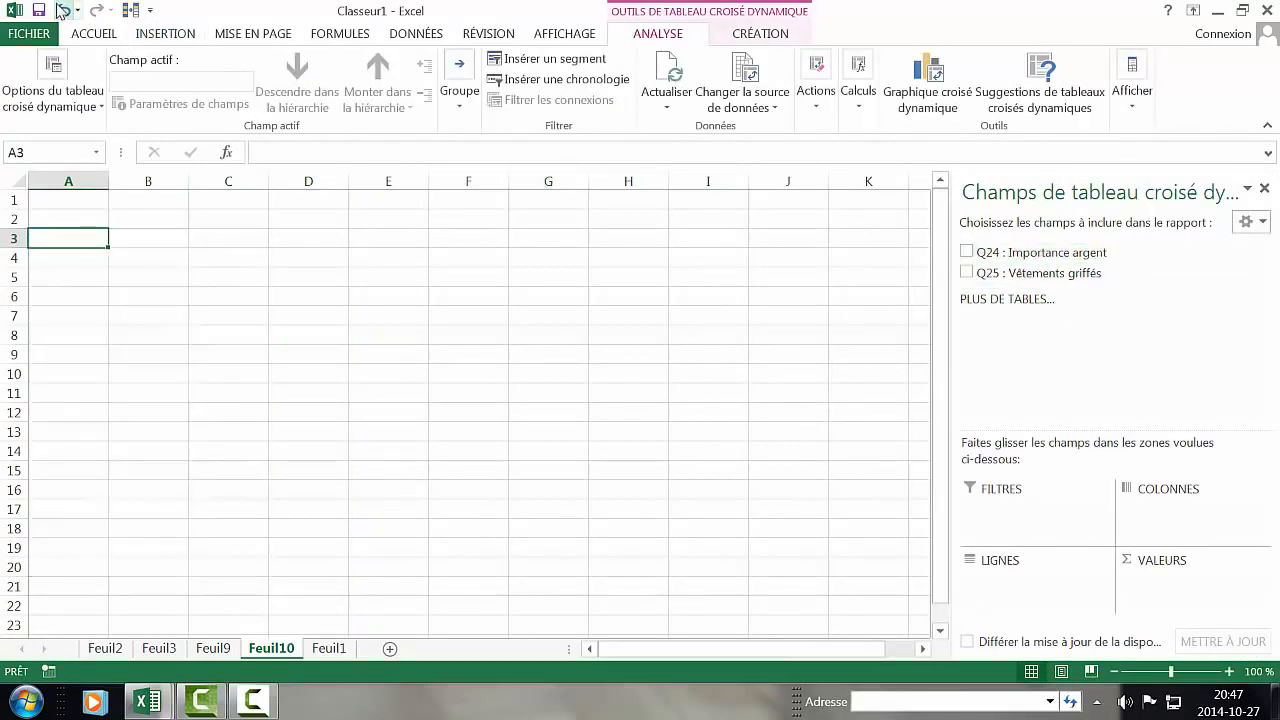
{"action": "left_click", "coordinate": [329, 648]}
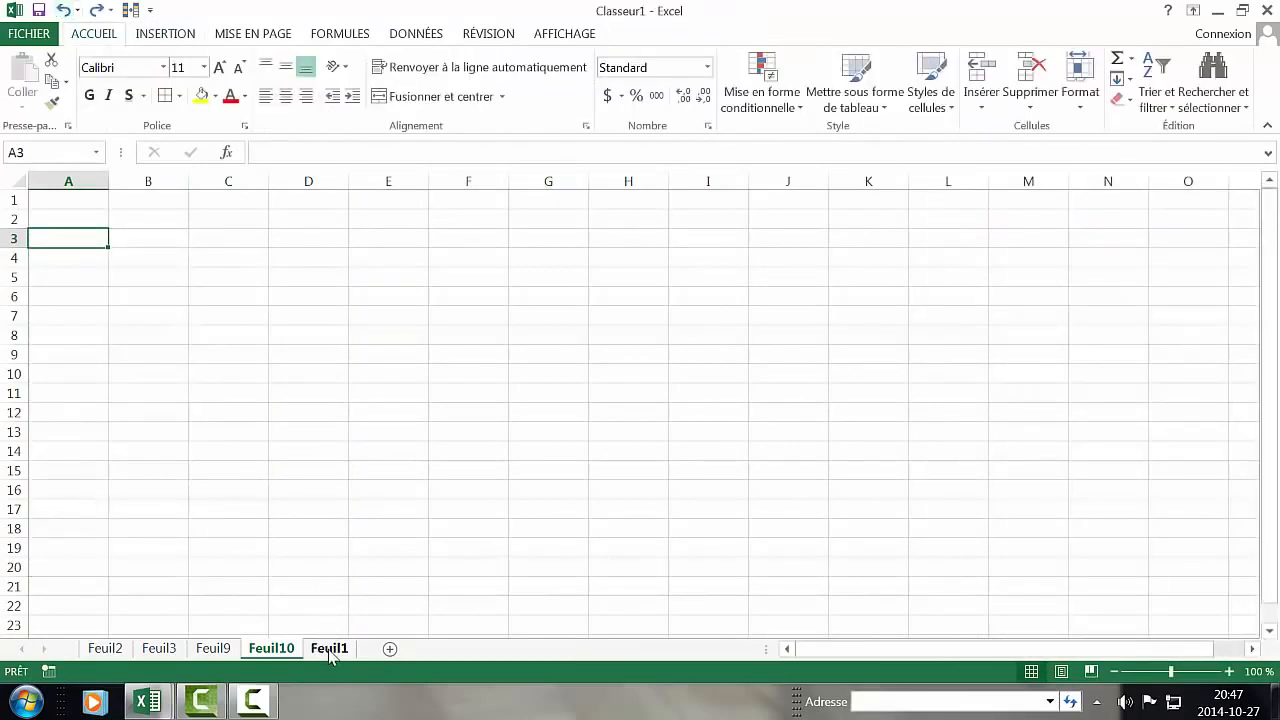
Step: Try to create a pivot table on a new worksheet from separately selected columns, Feuil1!$C:$C;Feuil1!$D:$D
{"action": "left_click", "coordinate": [222, 183]}
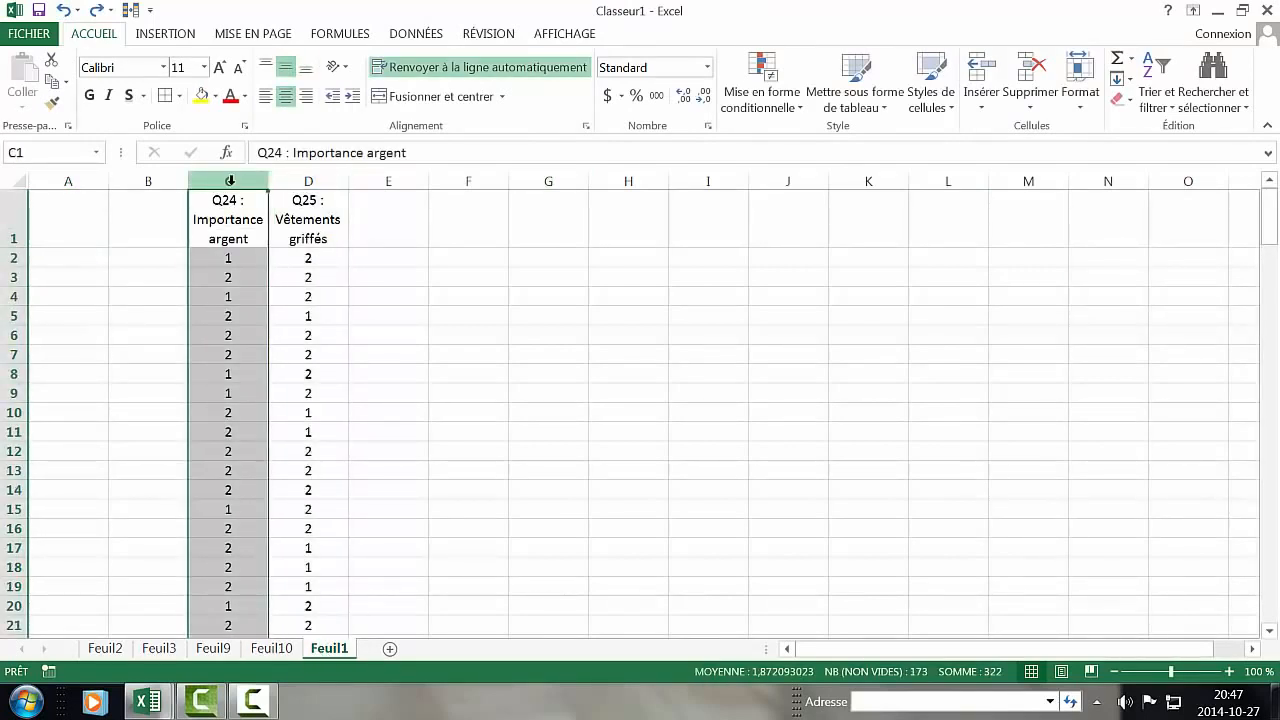
{"action": "left_click", "coordinate": [301, 182], "text": "shift"}
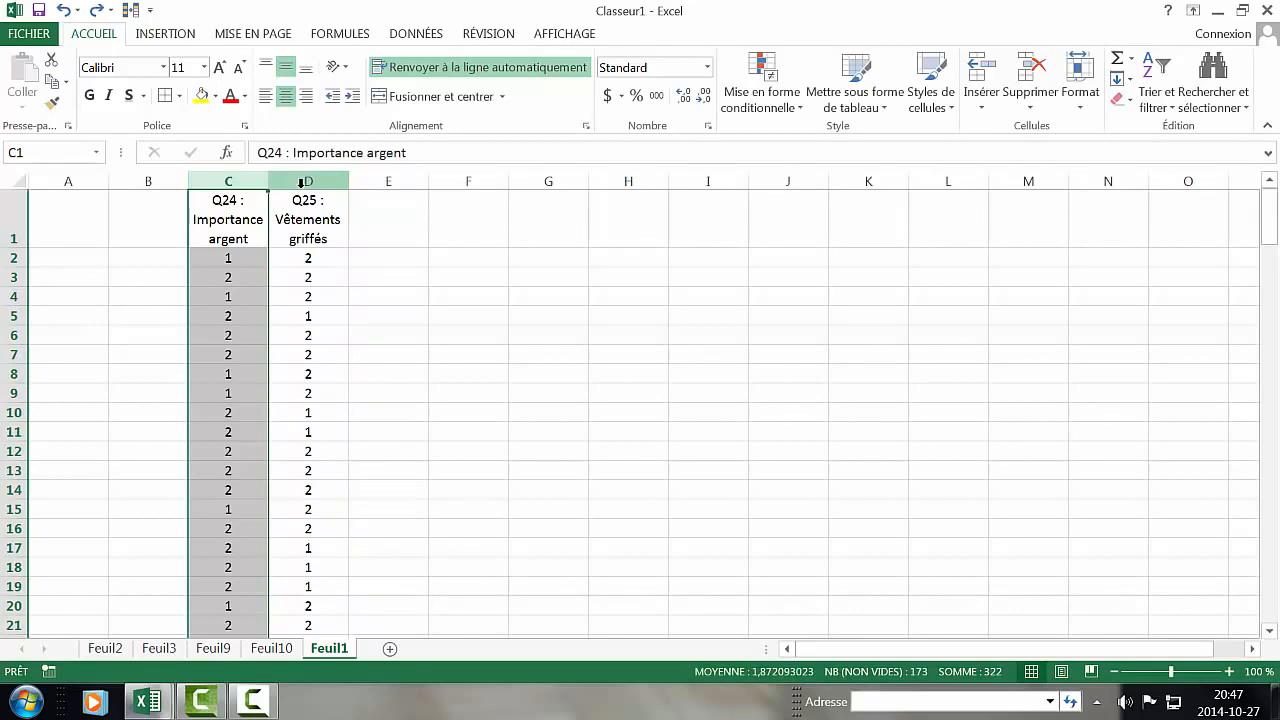
{"action": "left_click", "coordinate": [323, 182], "text": "ctrl"}
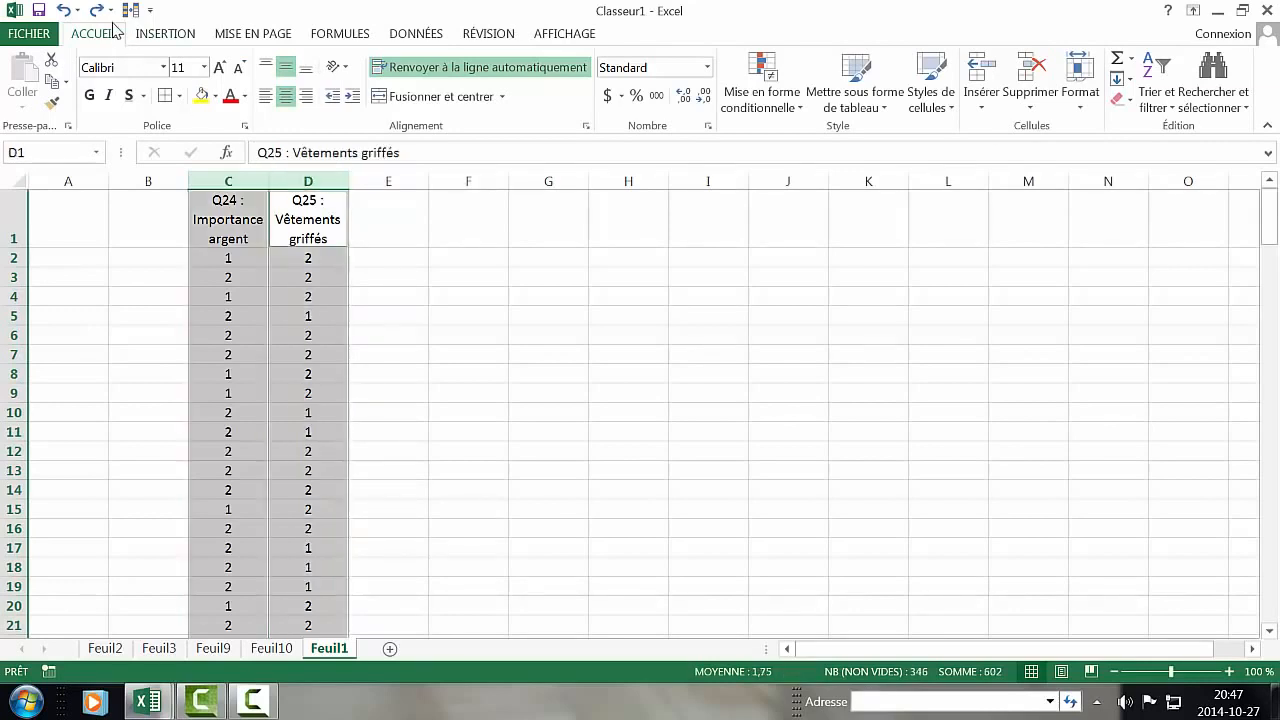
{"action": "left_click", "coordinate": [165, 34]}
{"action": "left_click", "coordinate": [40, 80]}
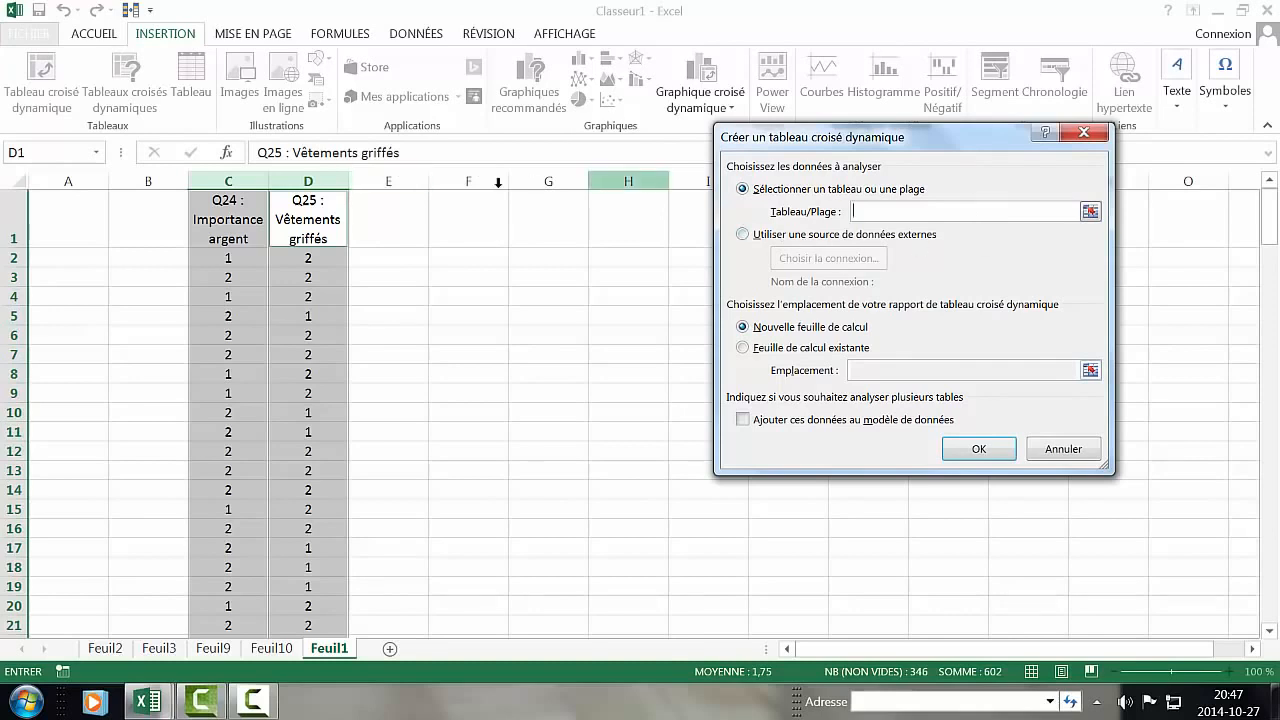
{"action": "left_click", "coordinate": [237, 180]}
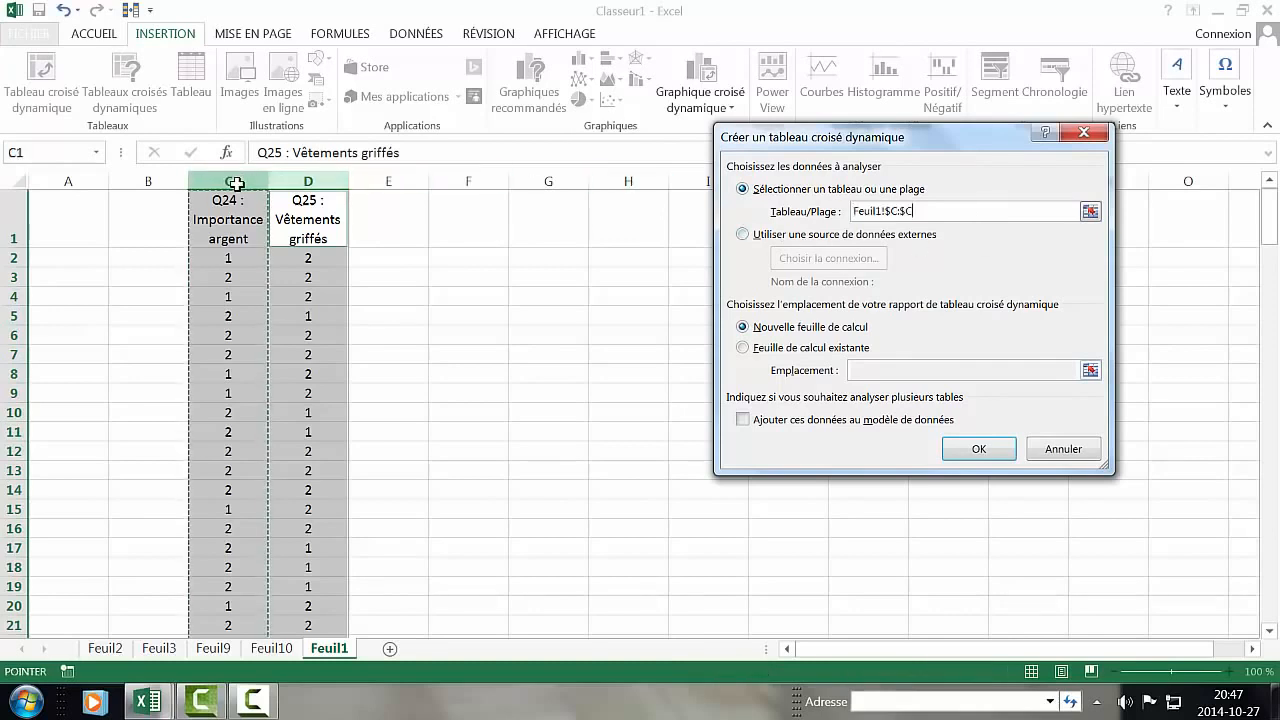
{"action": "left_click", "coordinate": [310, 180], "text": "ctrl"}
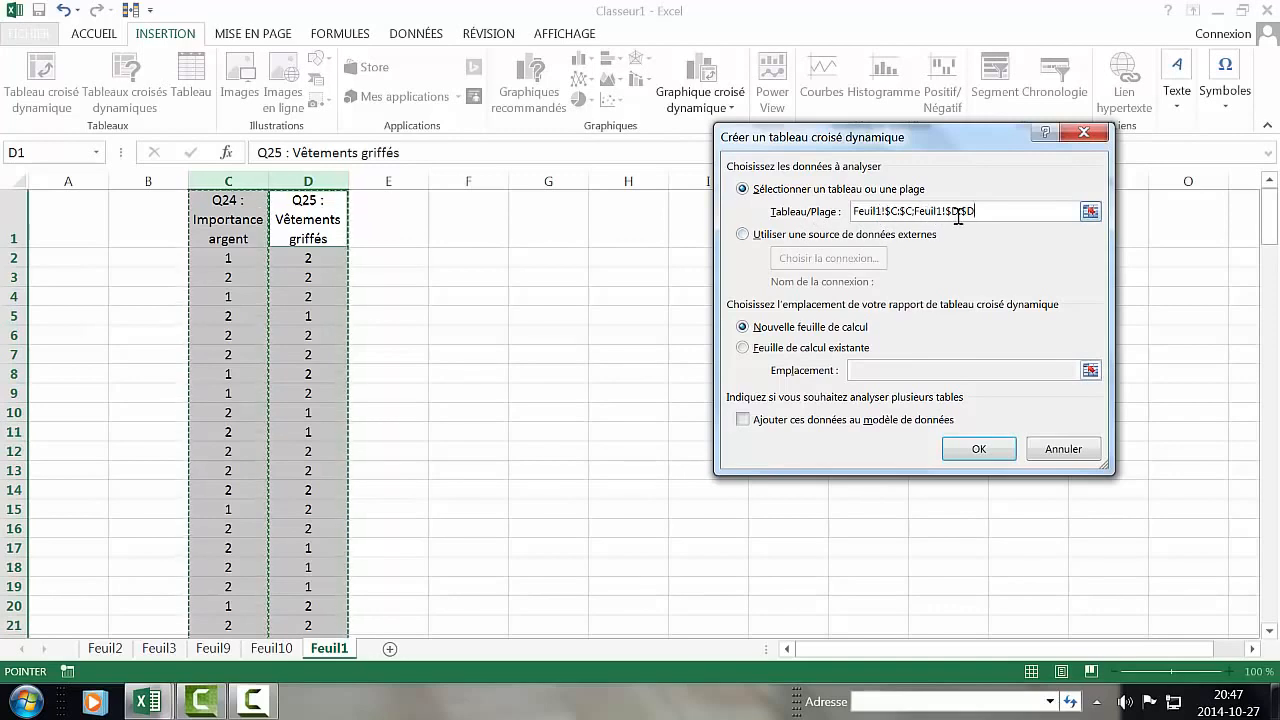
{"action": "left_click", "coordinate": [979, 449]}
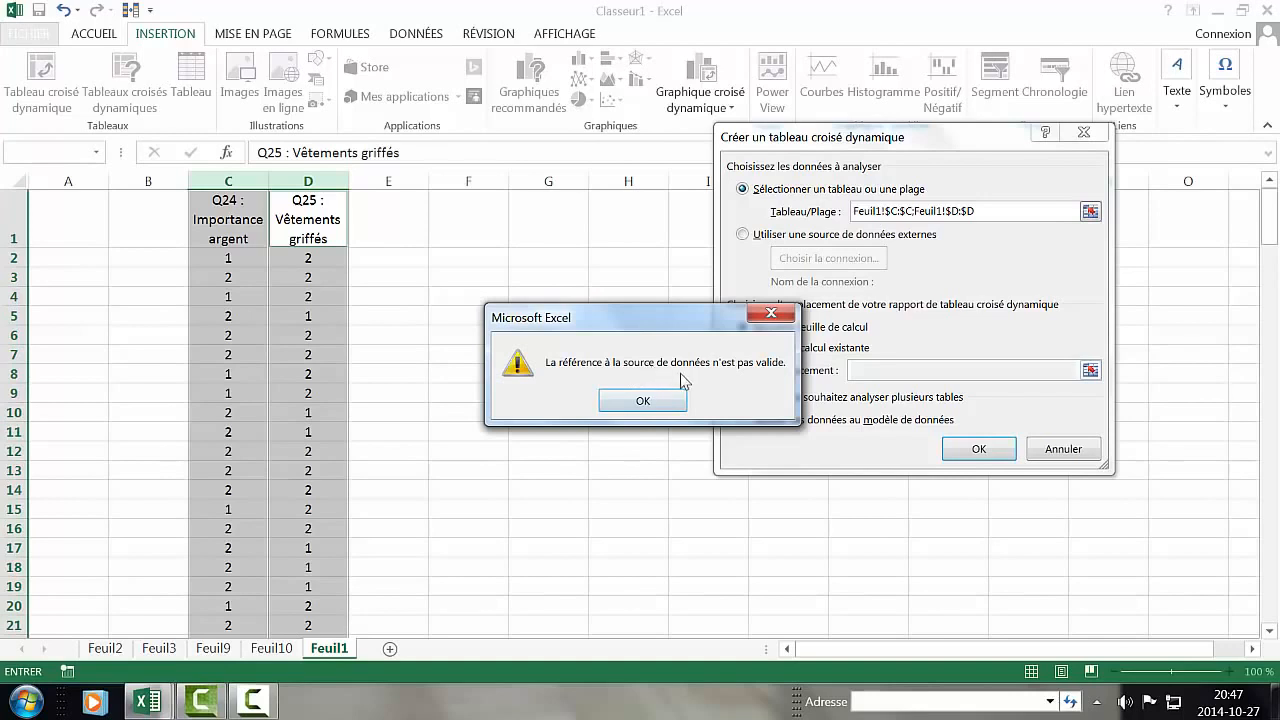
{"action": "left_click", "coordinate": [645, 401]}
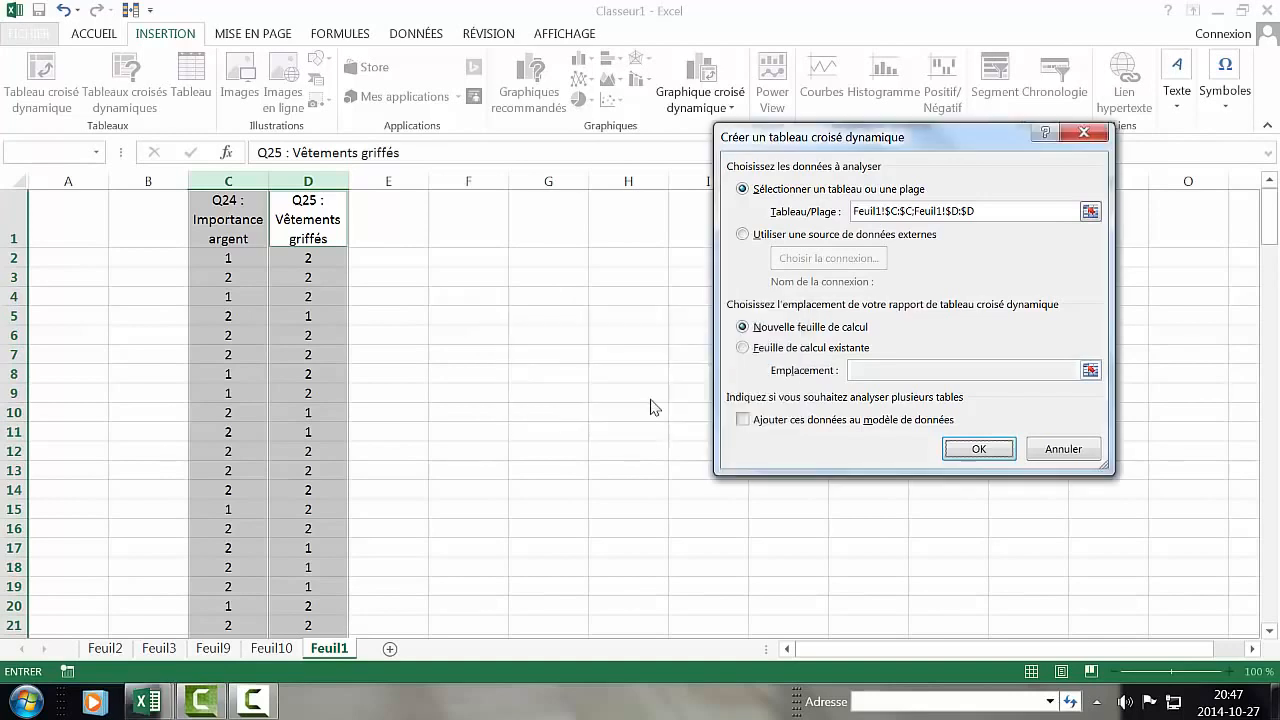
{"action": "left_click", "coordinate": [1083, 133]}
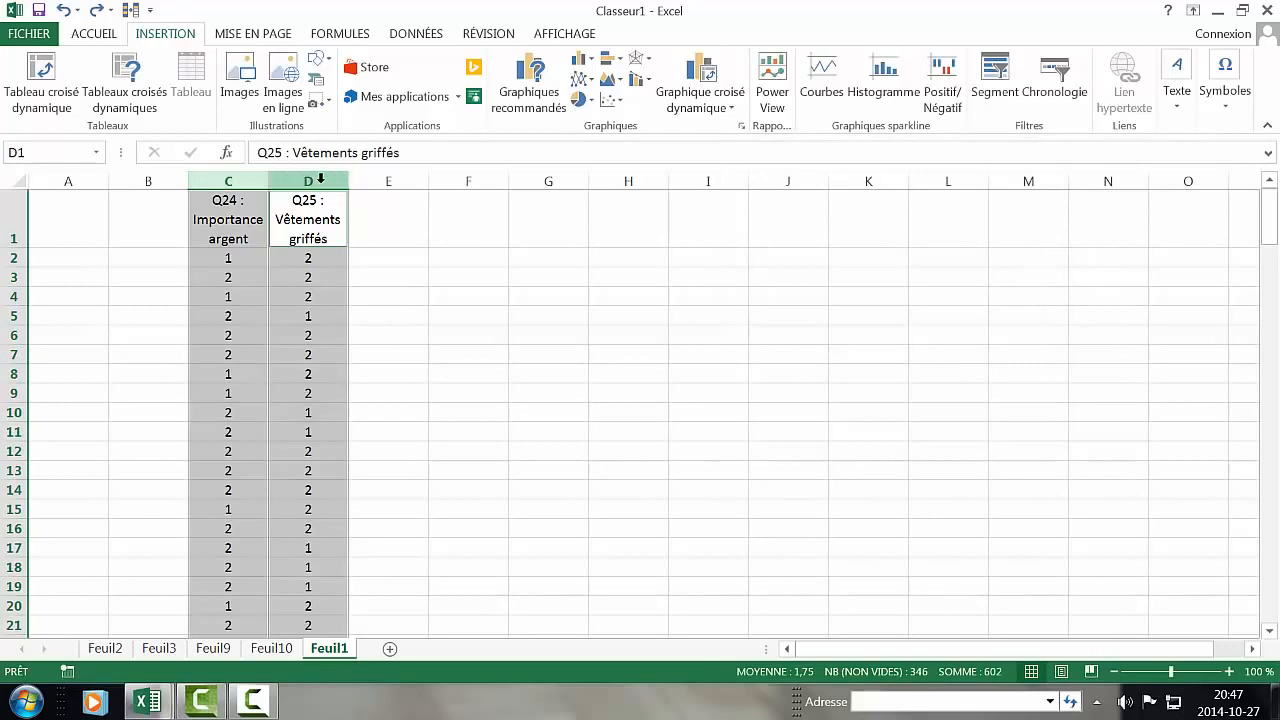
Step: Try to create a pivot table on a new worksheet from only the Q24 header cell, Feuil1!$C$1
{"action": "left_click", "coordinate": [390, 263]}
{"action": "left_click", "coordinate": [224, 216]}
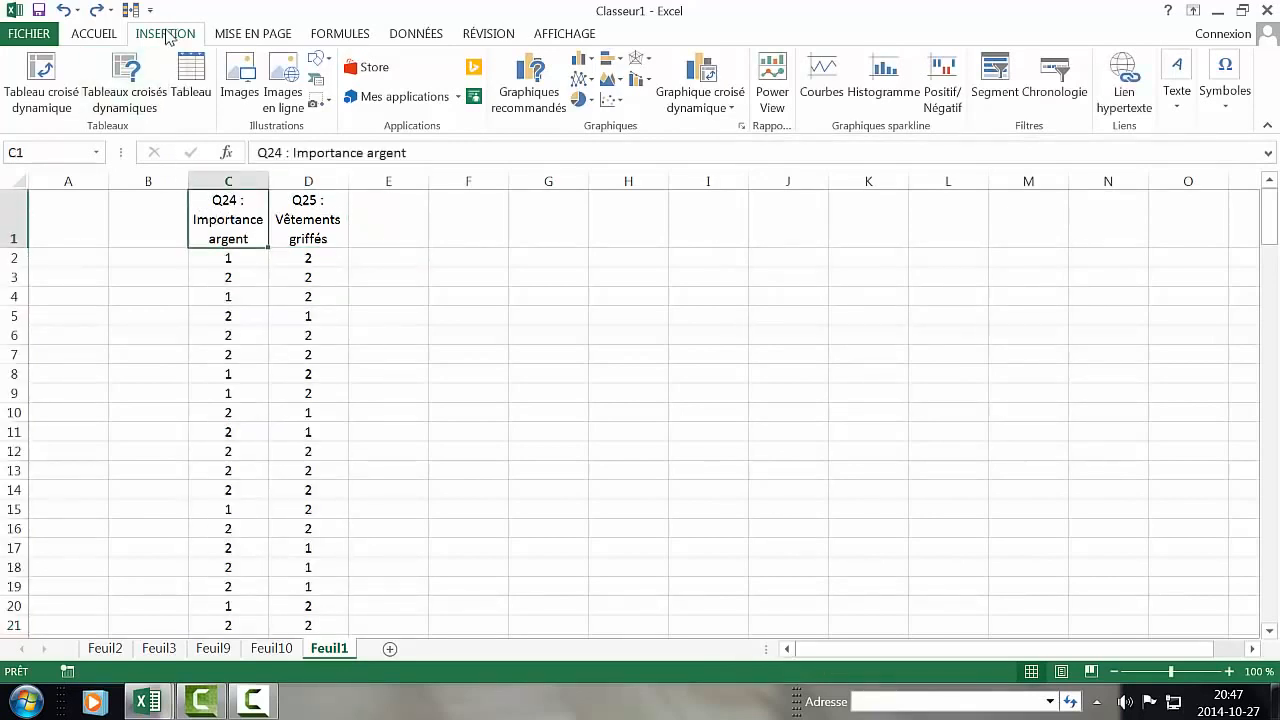
{"action": "left_click", "coordinate": [40, 80]}
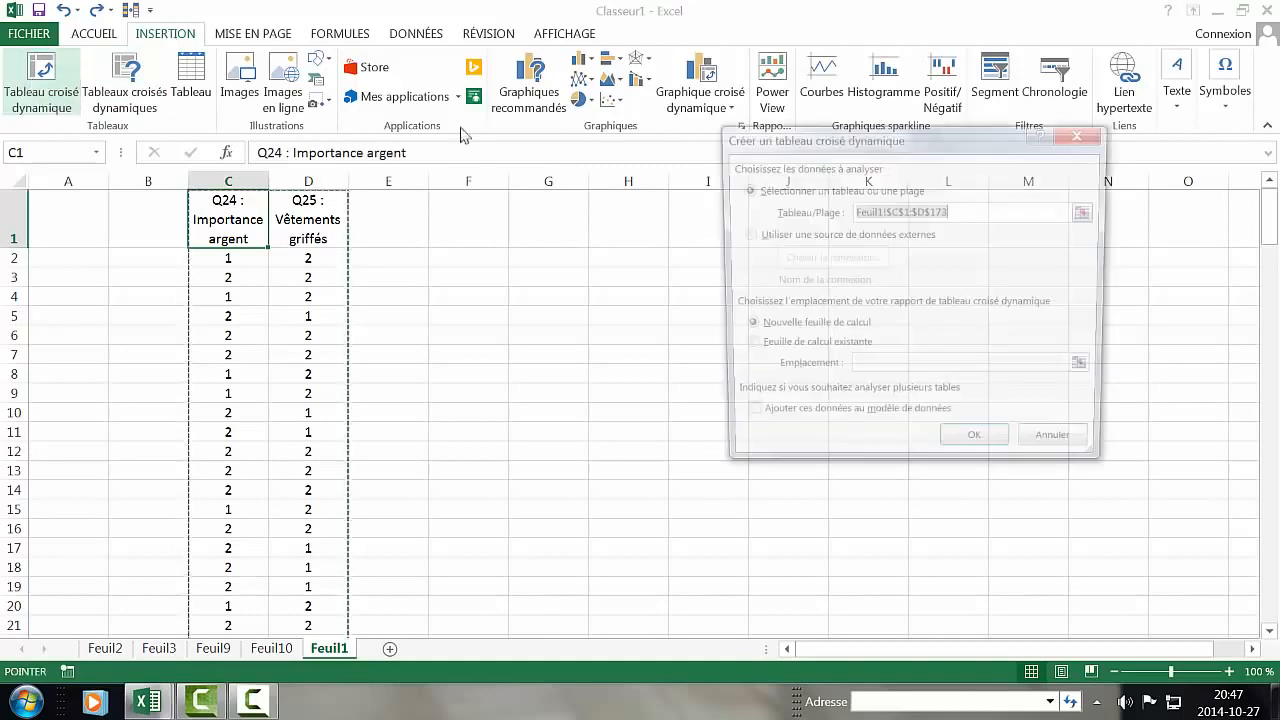
{"action": "left_click_drag", "start_coordinate": [977, 209], "coordinate": [832, 222]}
{"action": "key", "text": "BackSpace"}
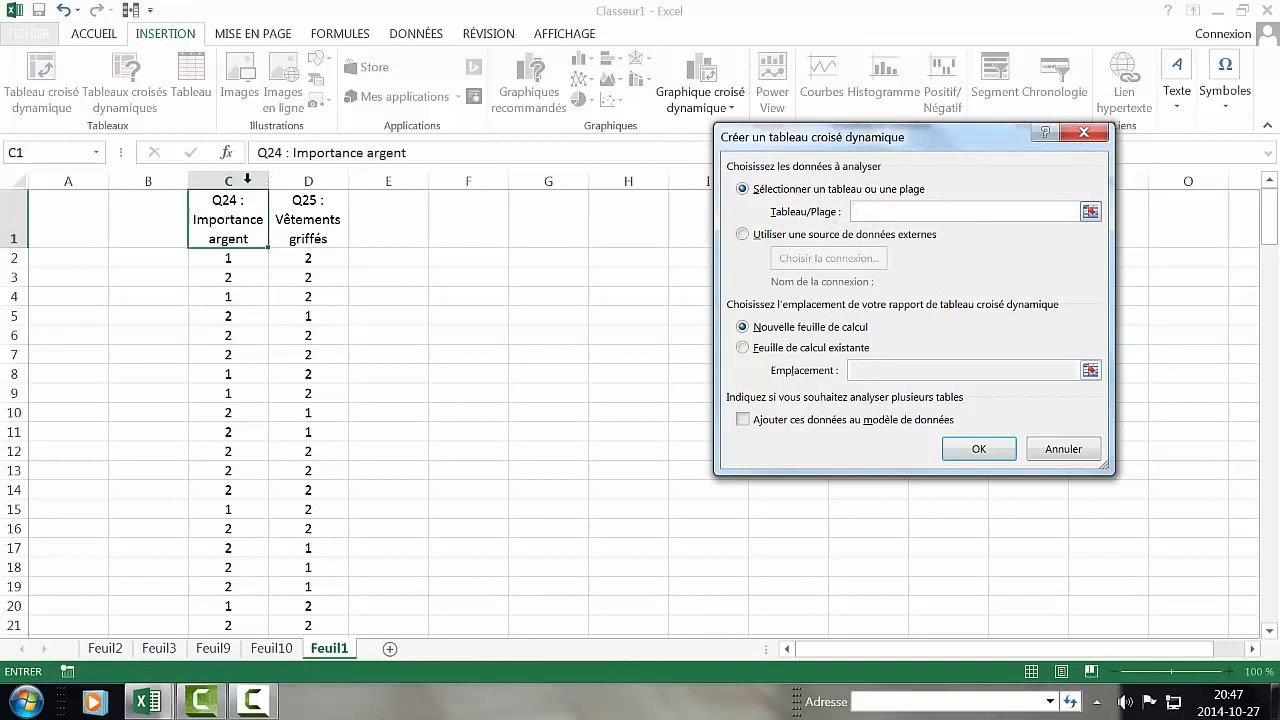
{"action": "left_click", "coordinate": [214, 222]}
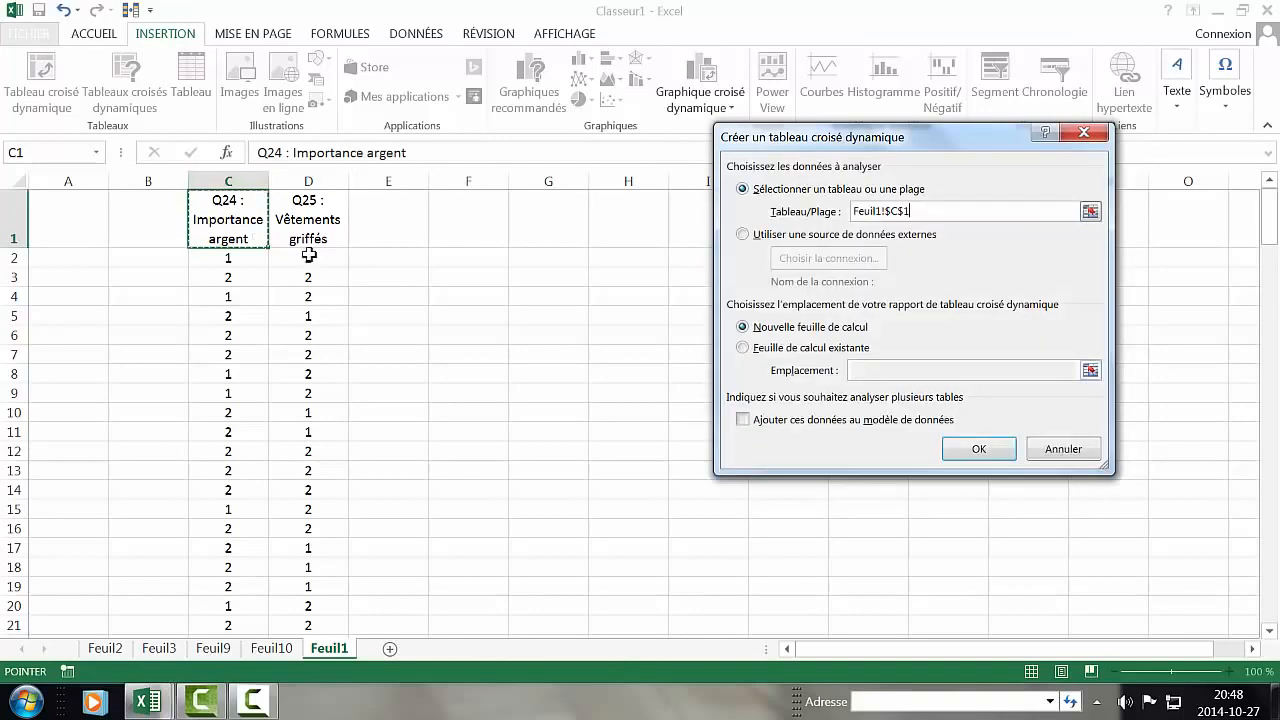
{"action": "left_click", "coordinate": [997, 455]}
{"action": "left_click", "coordinate": [655, 428]}
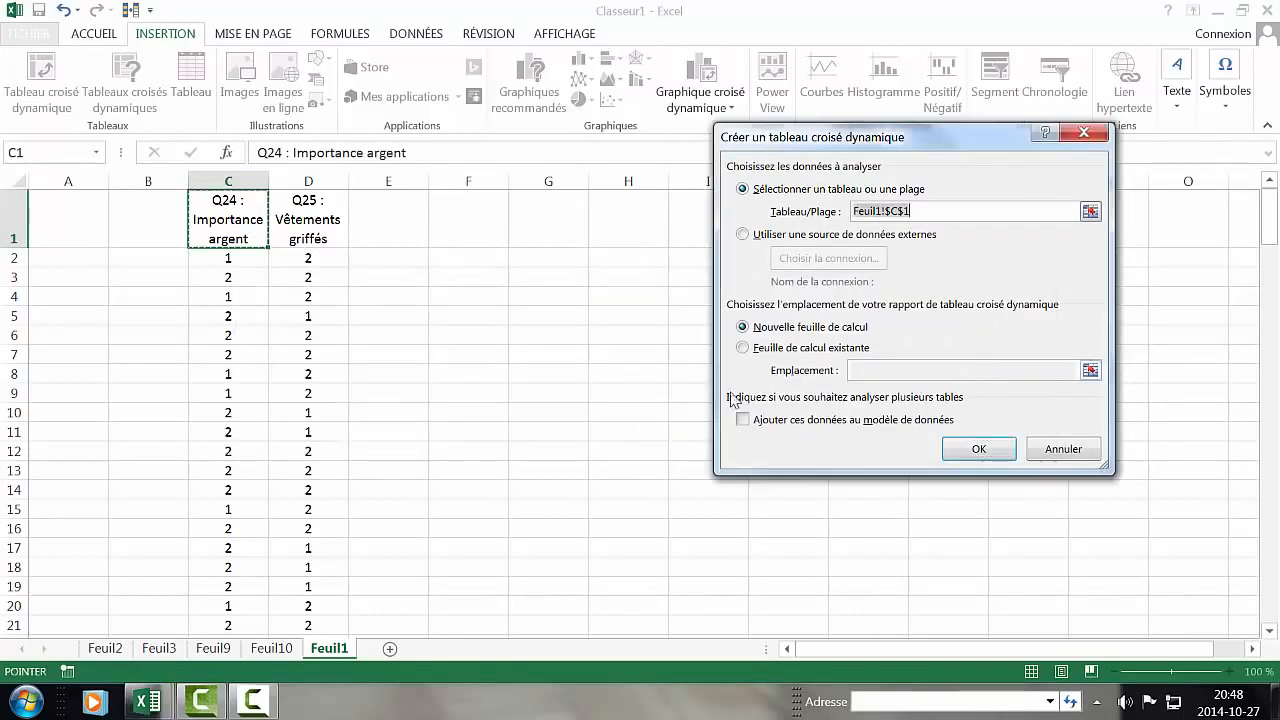
{"action": "left_click", "coordinate": [1083, 133]}
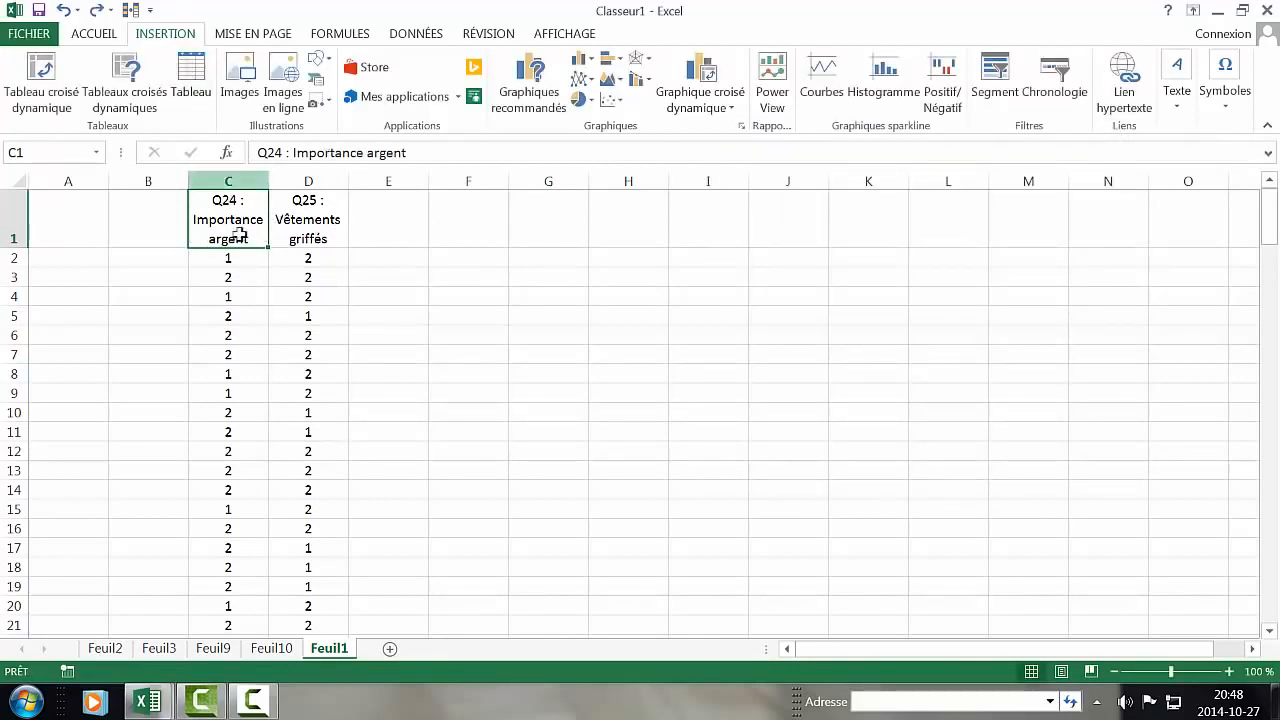
Step: Insert a pivot table on a new worksheet from the automatically detected range Feuil1!$C$1:$D$173
{"action": "left_click", "coordinate": [40, 75]}
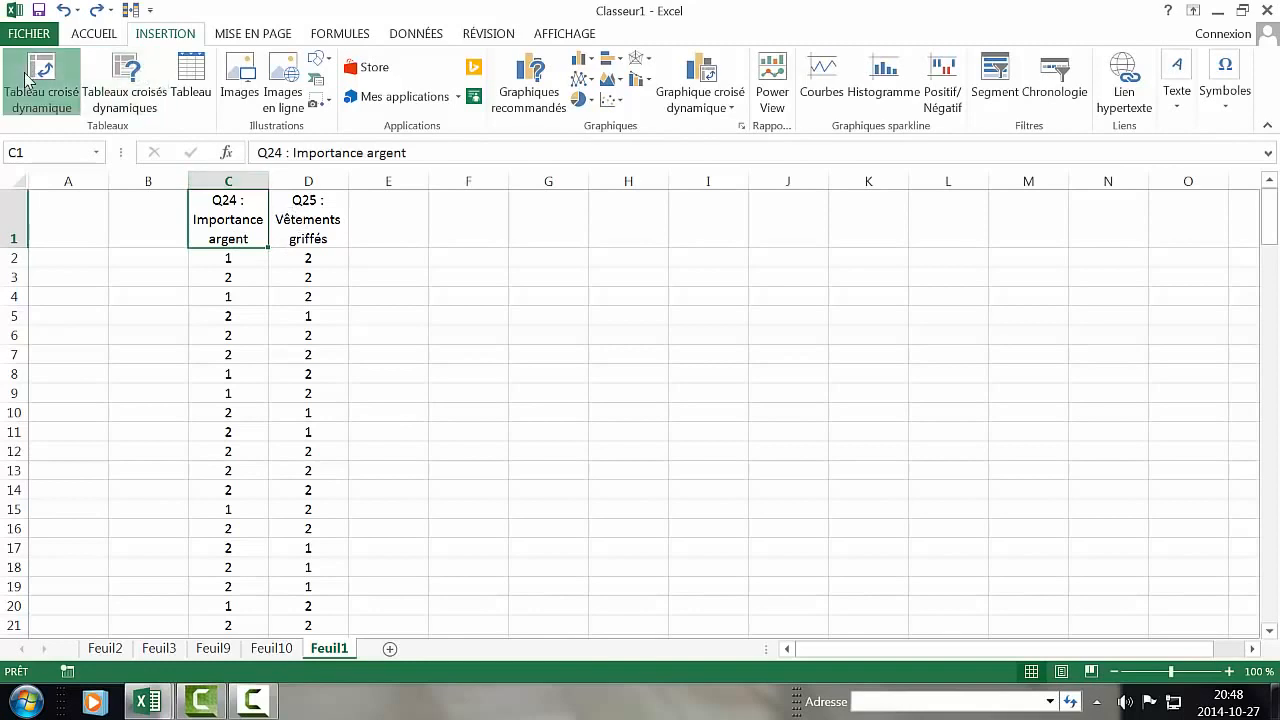
{"action": "left_click", "coordinate": [993, 450]}
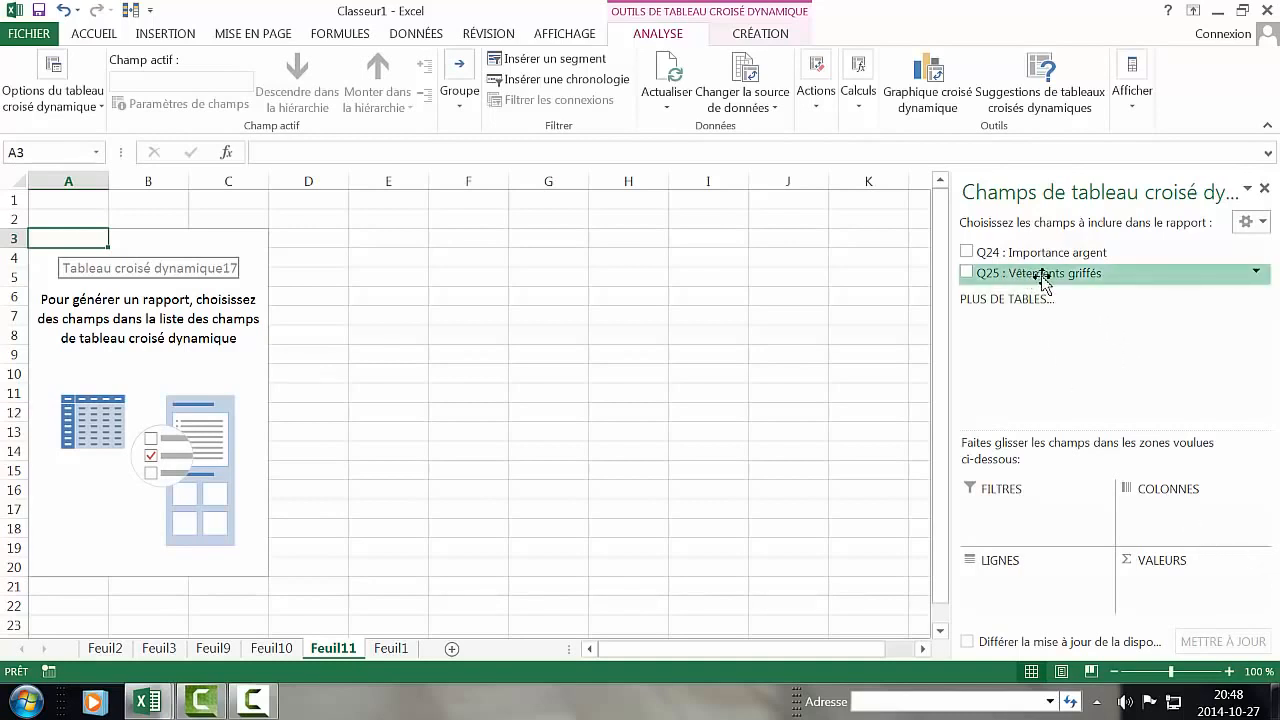
Step: Place Q25 : Vêtements griffés in the pivot table's rows and values, and Q24 : Importance argent in its columns
{"action": "left_click_drag", "start_coordinate": [1045, 275], "coordinate": [983, 602]}
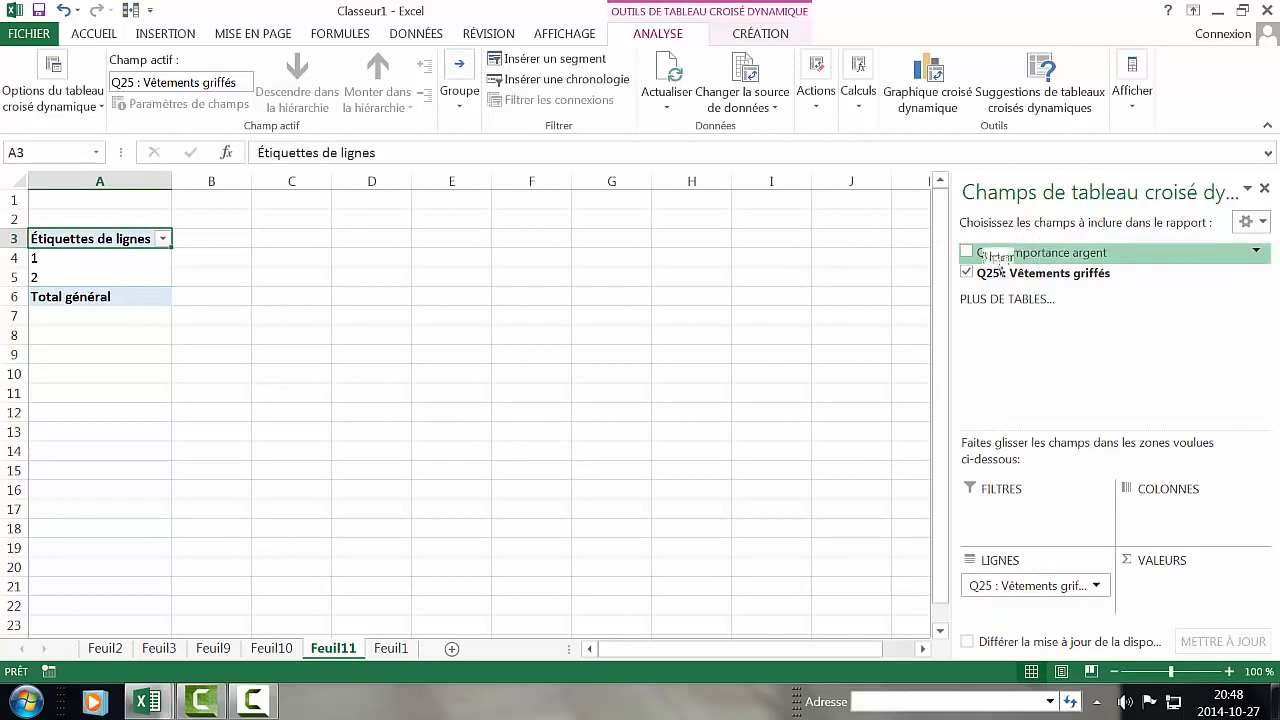
{"action": "left_click_drag", "start_coordinate": [1035, 252], "coordinate": [1138, 520]}
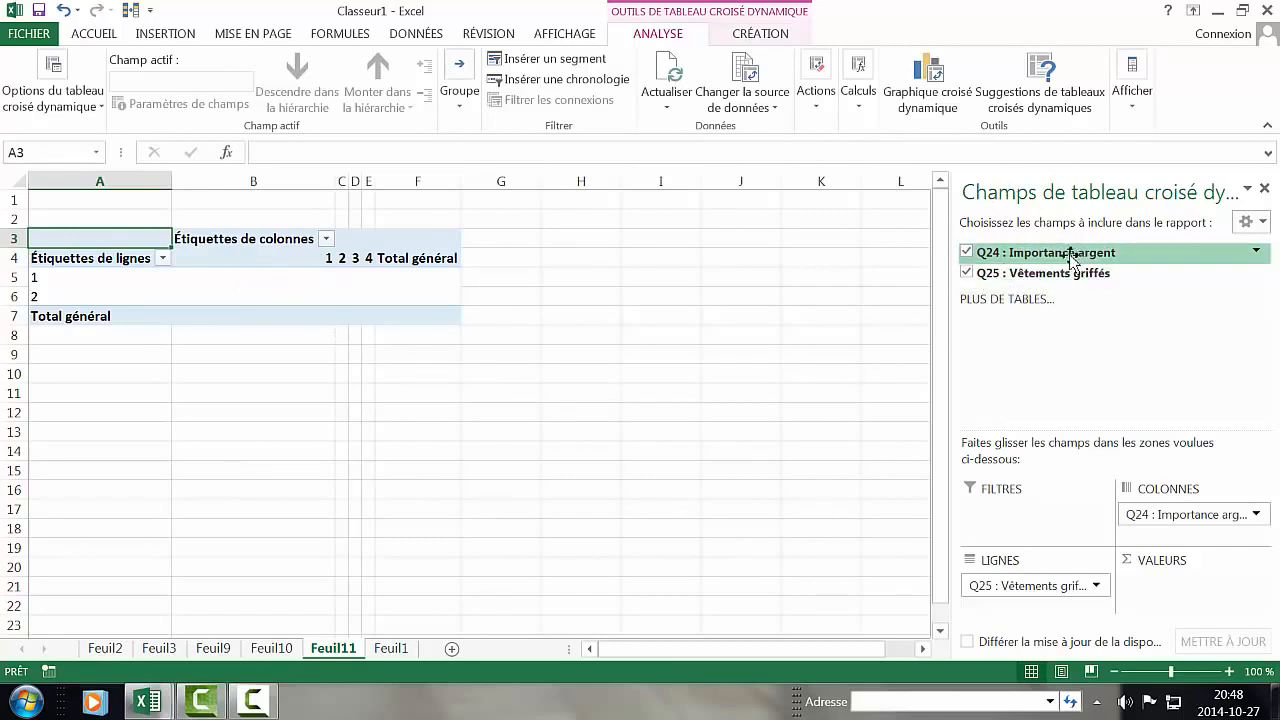
{"action": "left_click_drag", "start_coordinate": [1071, 272], "coordinate": [1131, 588]}
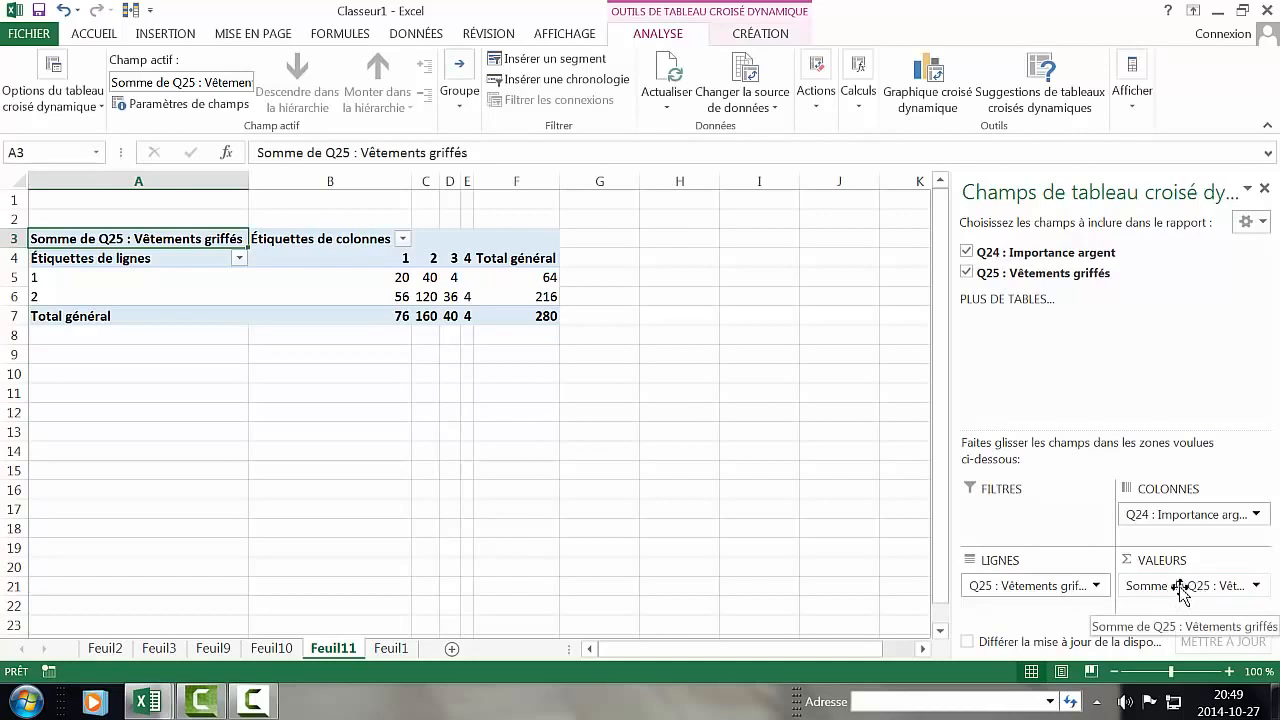
Step: Summarize the Q25 : Vêtements griffés value field by Nombre instead of Somme
{"action": "left_click", "coordinate": [1228, 589]}
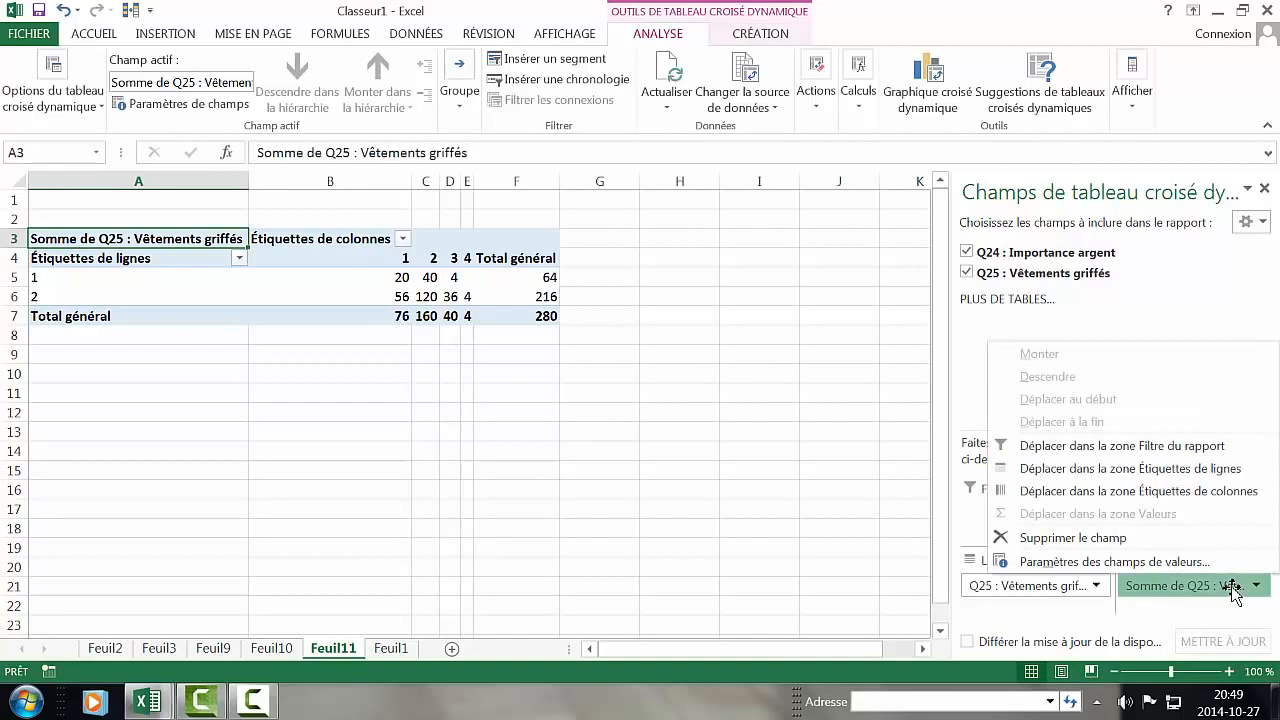
{"action": "left_click", "coordinate": [1140, 562]}
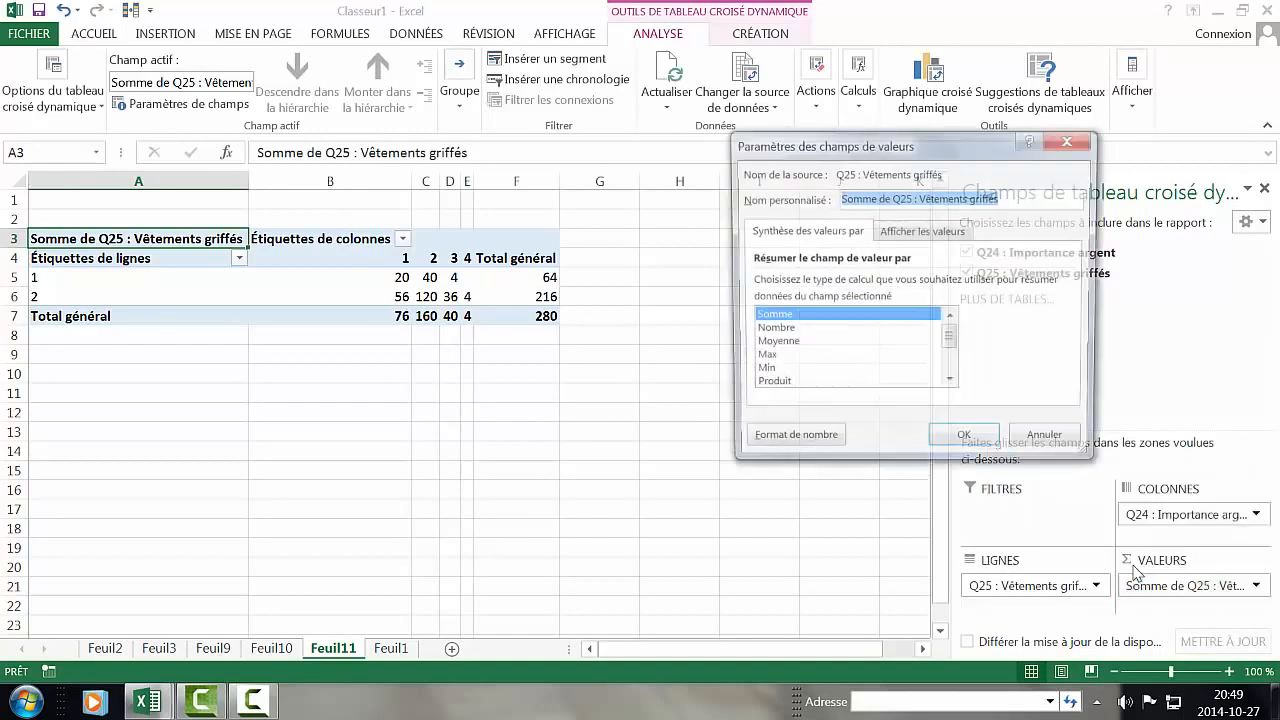
{"action": "left_click", "coordinate": [772, 331]}
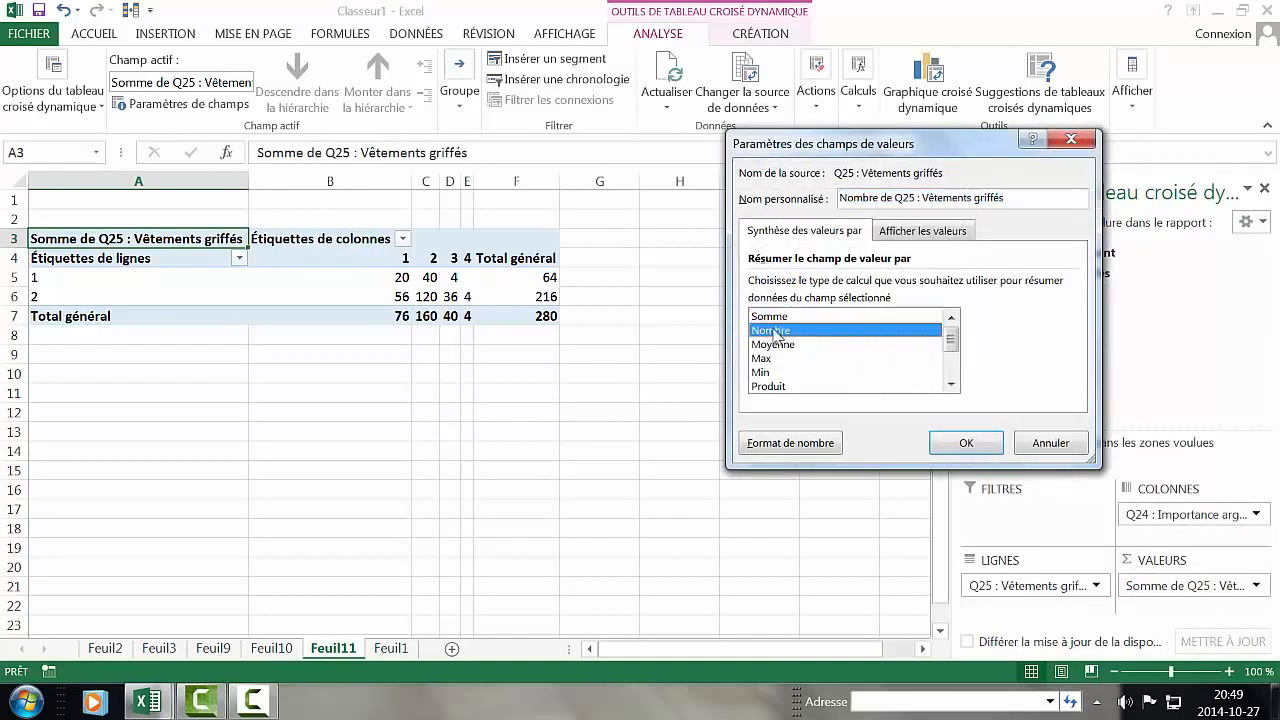
{"action": "left_click", "coordinate": [965, 443]}
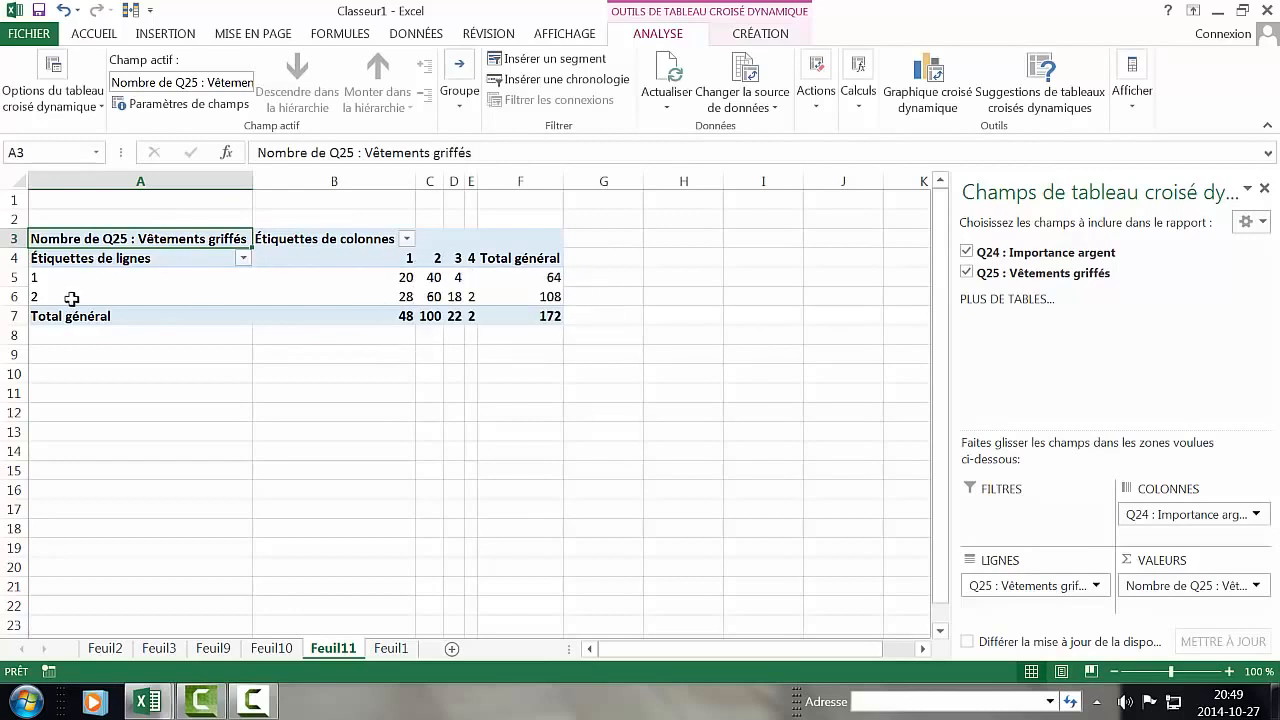
{"action": "left_click", "coordinate": [407, 247]}
{"action": "left_click", "coordinate": [407, 247]}
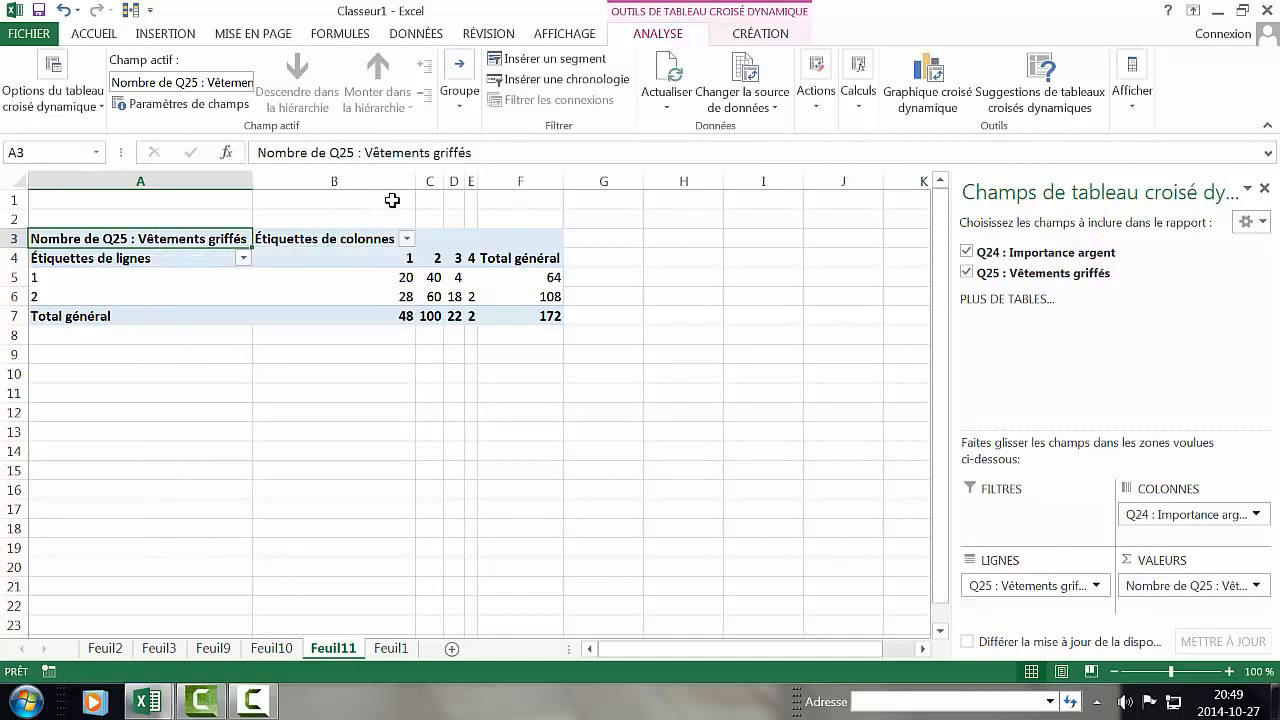